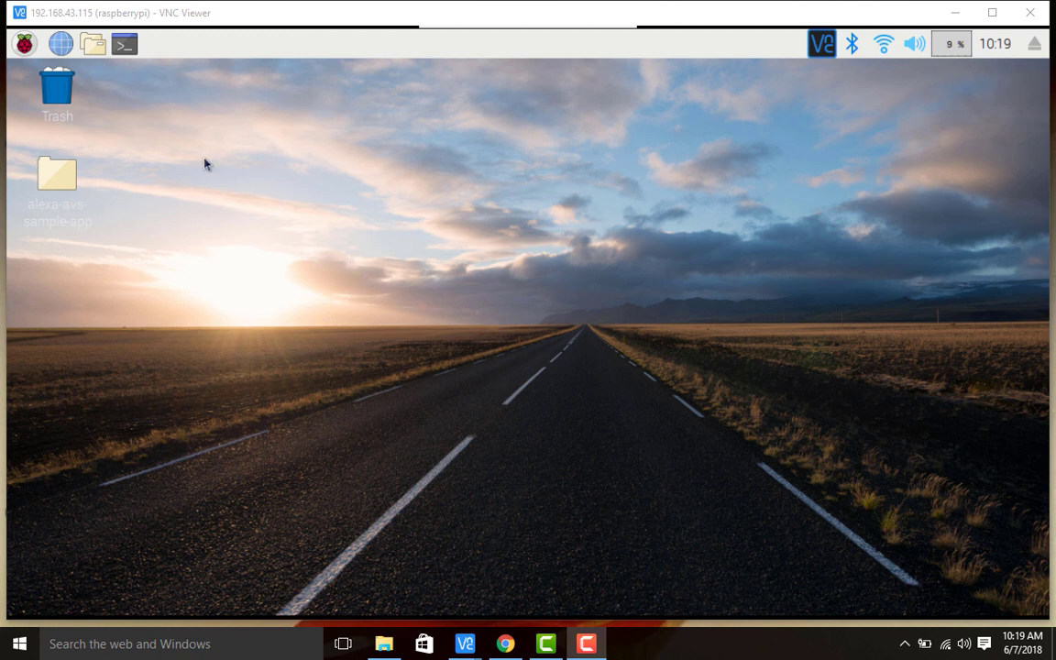
# Step: Open the MagicMirror folder inside the pi home directory in the file manager
pyautogui.click(93, 51)
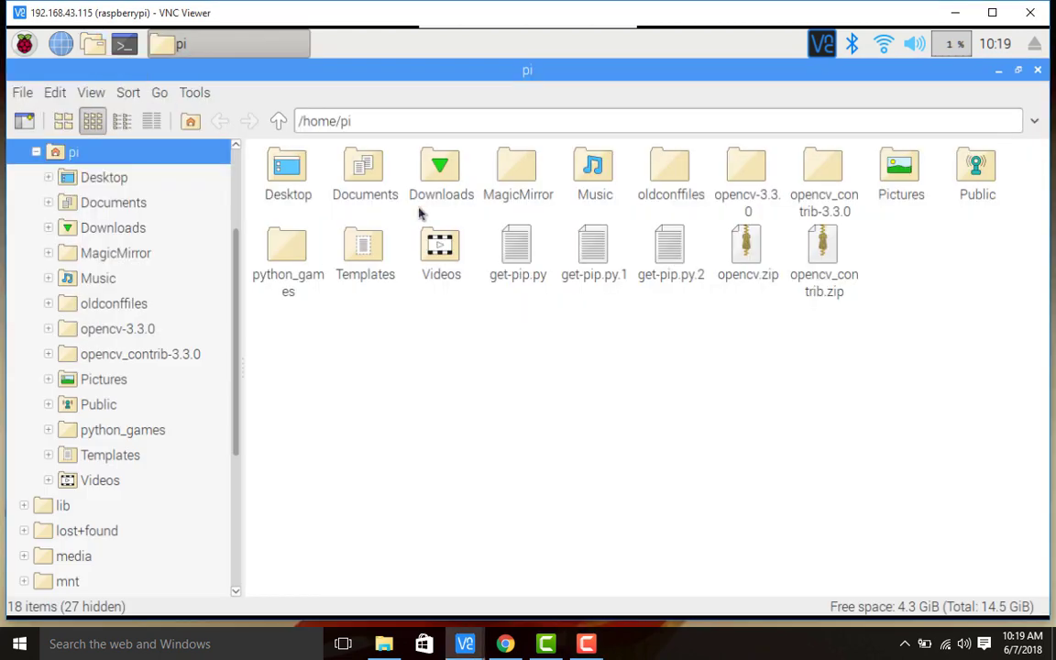
pyautogui.click(509, 172)
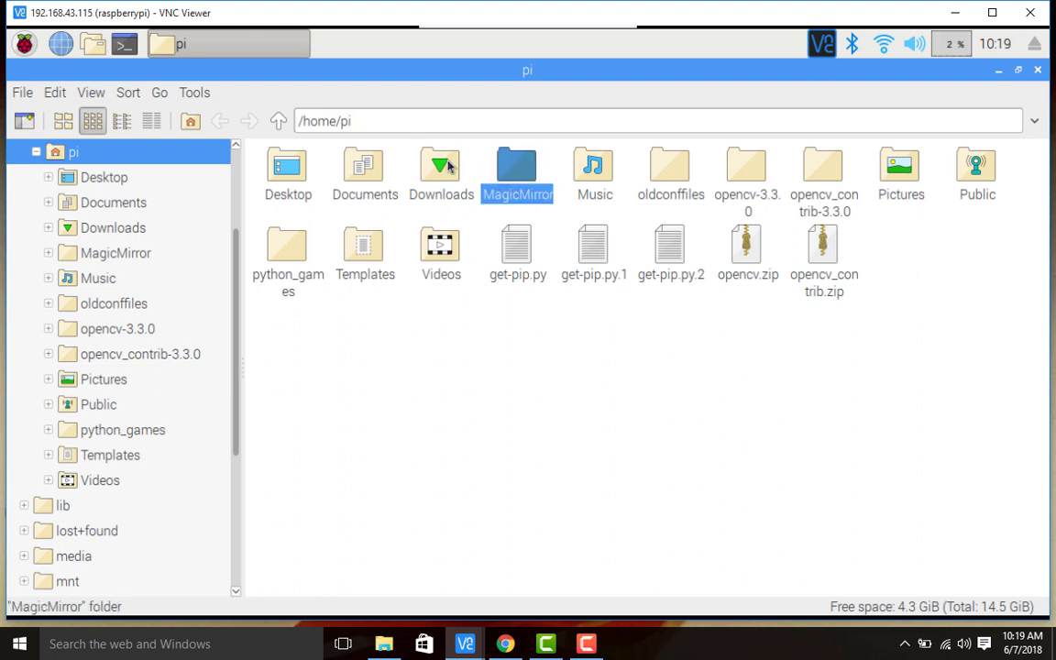
pyautogui.click(344, 124)
pyautogui.moveTo(346, 125); pyautogui.dragTo(244, 111)
pyautogui.click(672, 323)
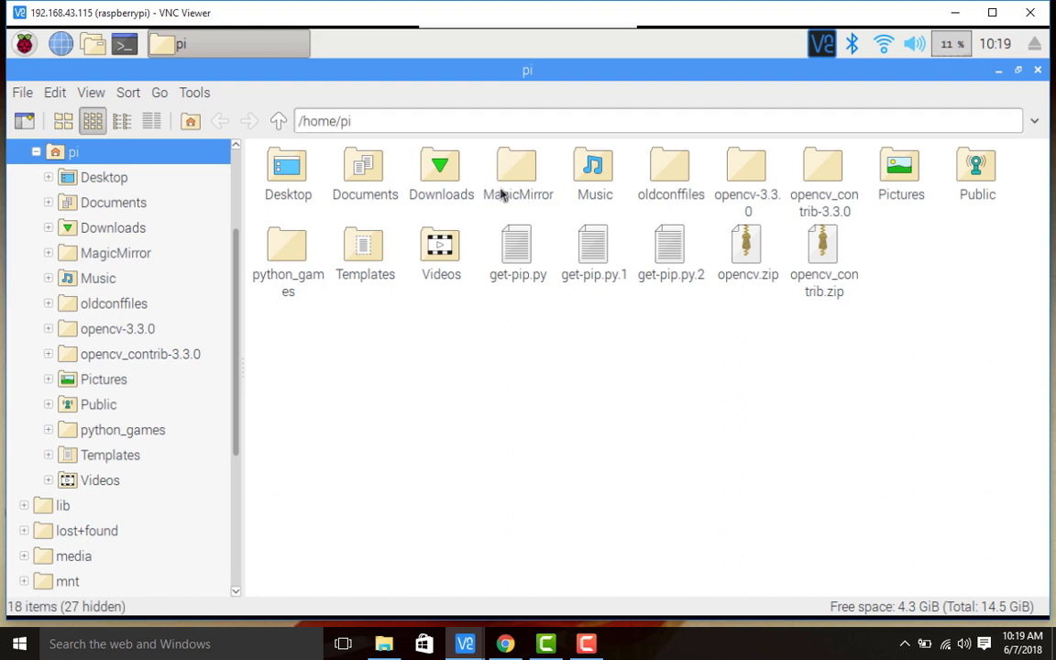
pyautogui.click(507, 178)
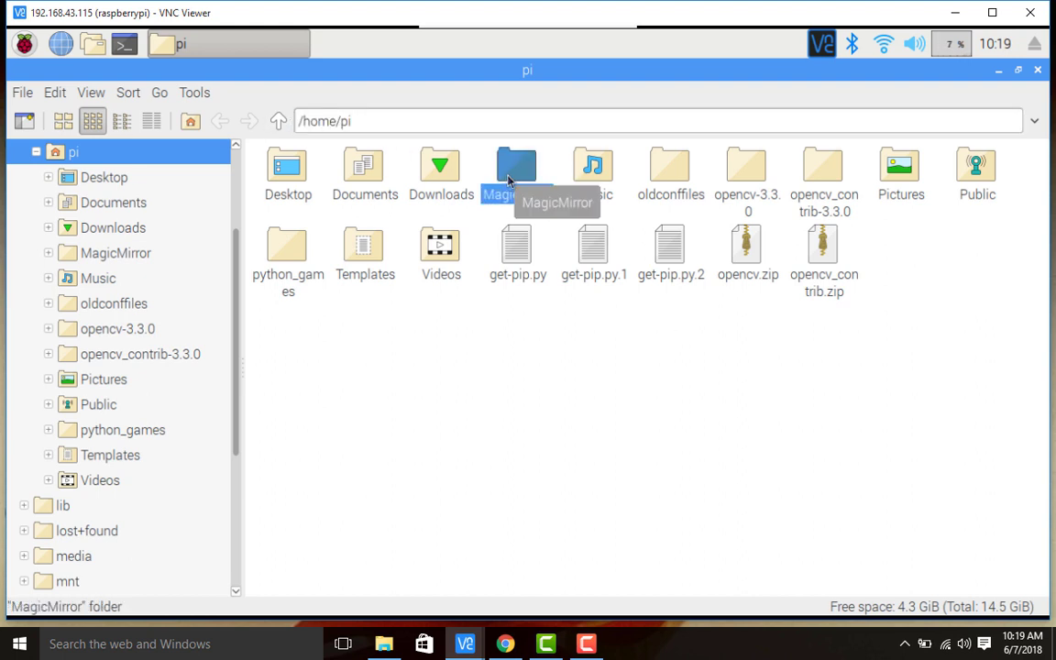
pyautogui.doubleClick(506, 174)
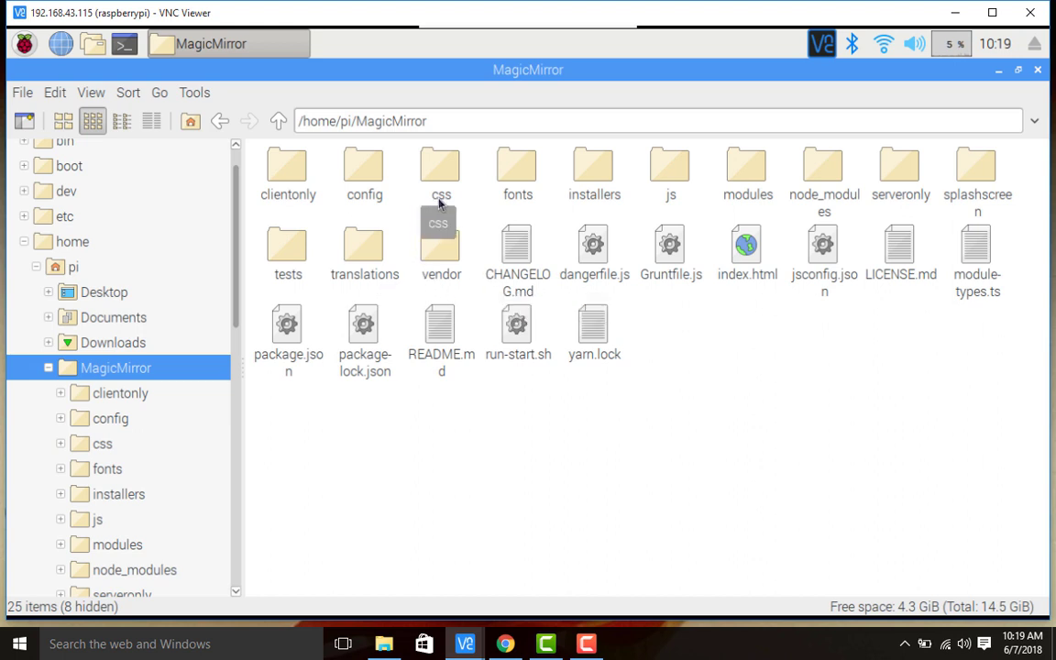
# Step: Open the default folder inside MagicMirror's modules folder
pyautogui.click(368, 170)
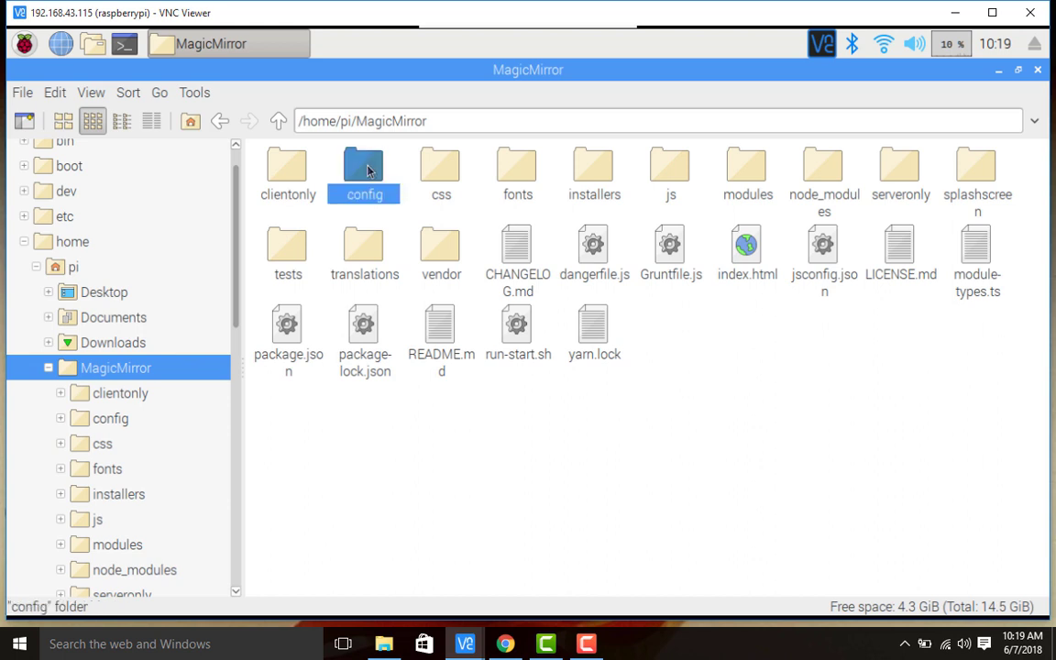
pyautogui.click(740, 161)
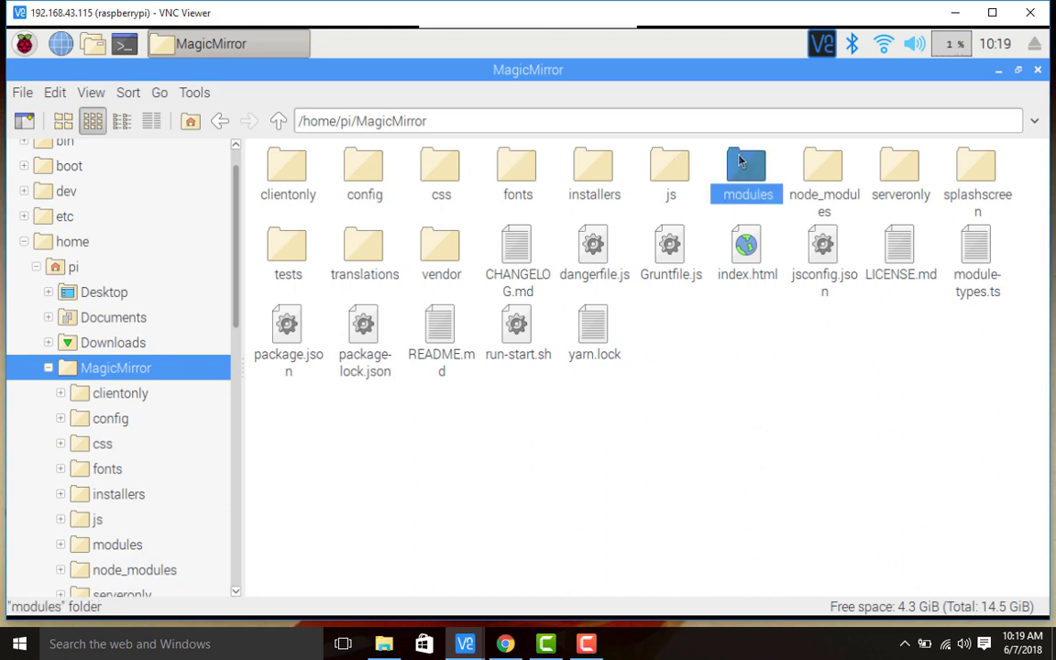
pyautogui.doubleClick(740, 161)
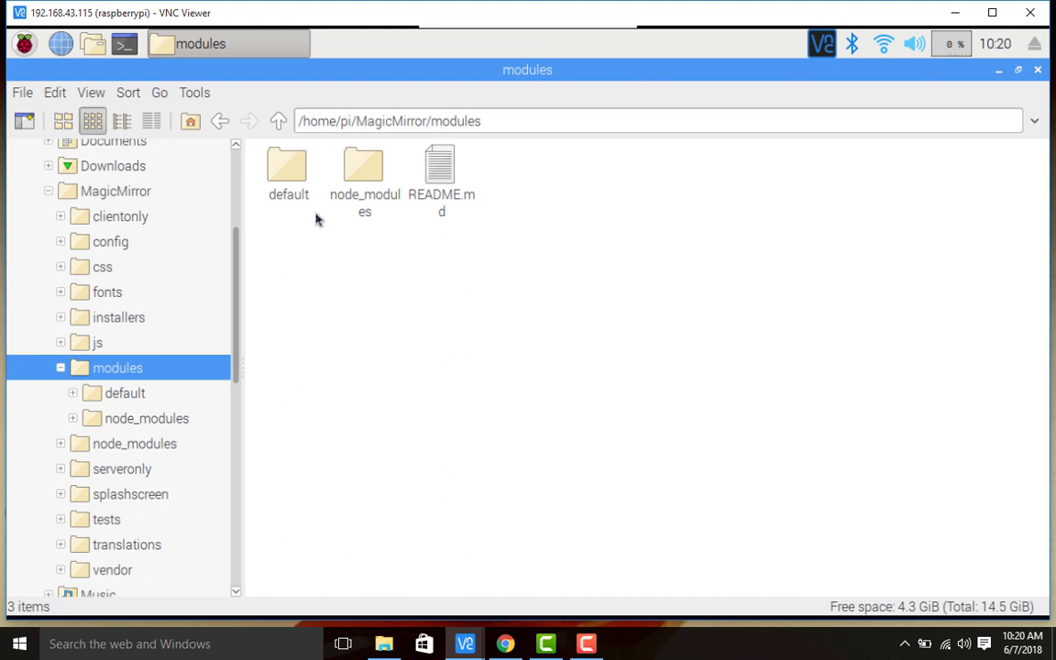
pyautogui.click(290, 175)
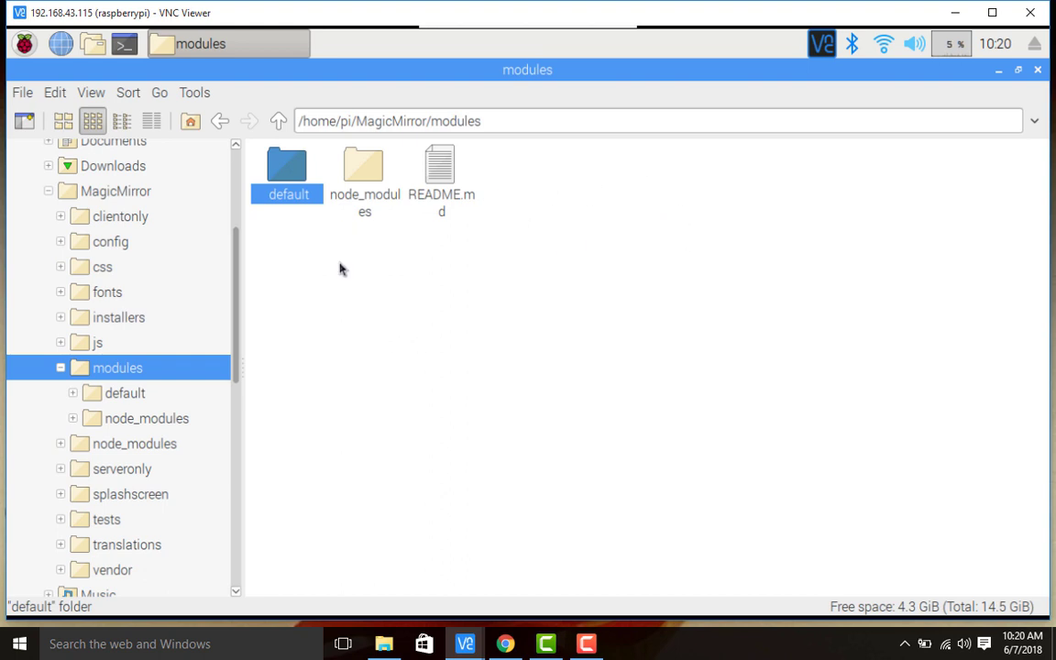
pyautogui.doubleClick(293, 170)
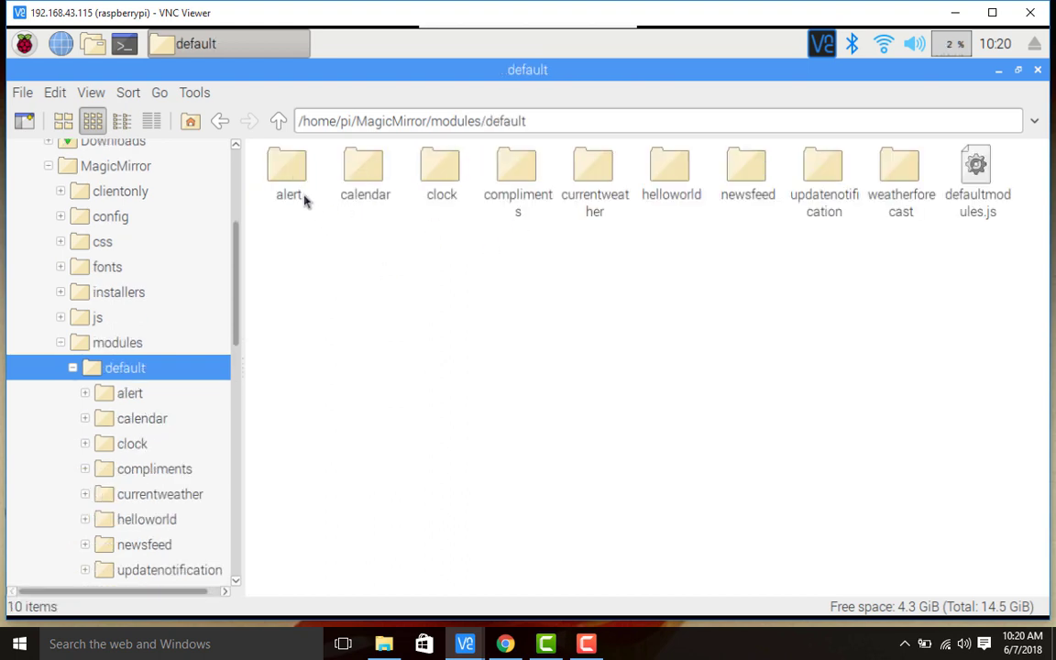
# Step: Look through the default module folders one by one, from alert and calendar to newsfeed and weatherforecast
pyautogui.moveTo(914, 251); pyautogui.dragTo(301, 178)
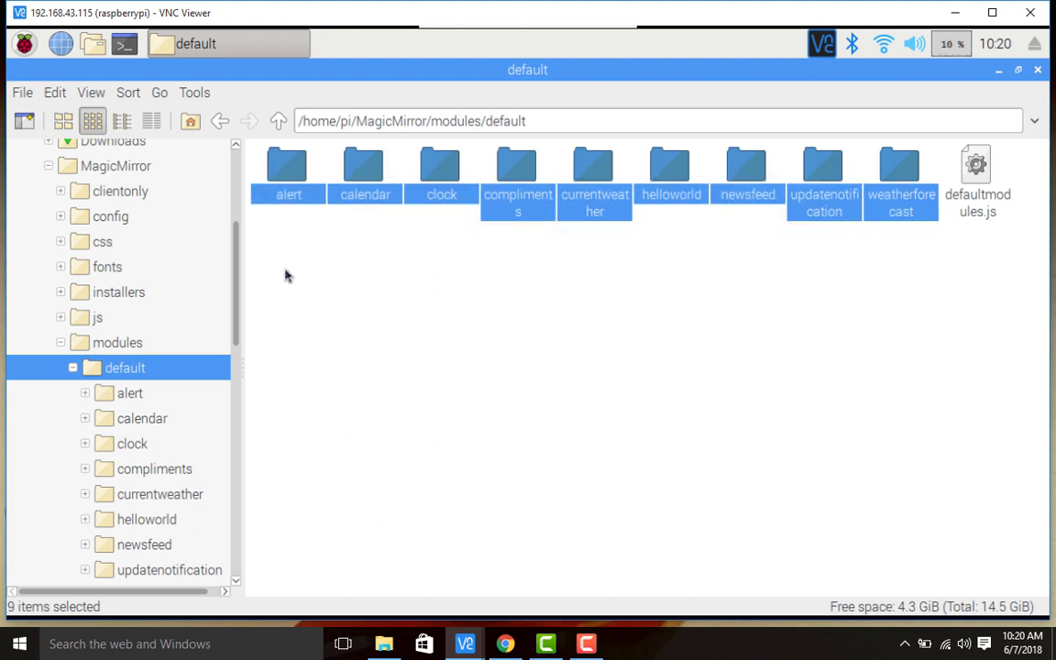
pyautogui.click(284, 230)
pyautogui.click(286, 163)
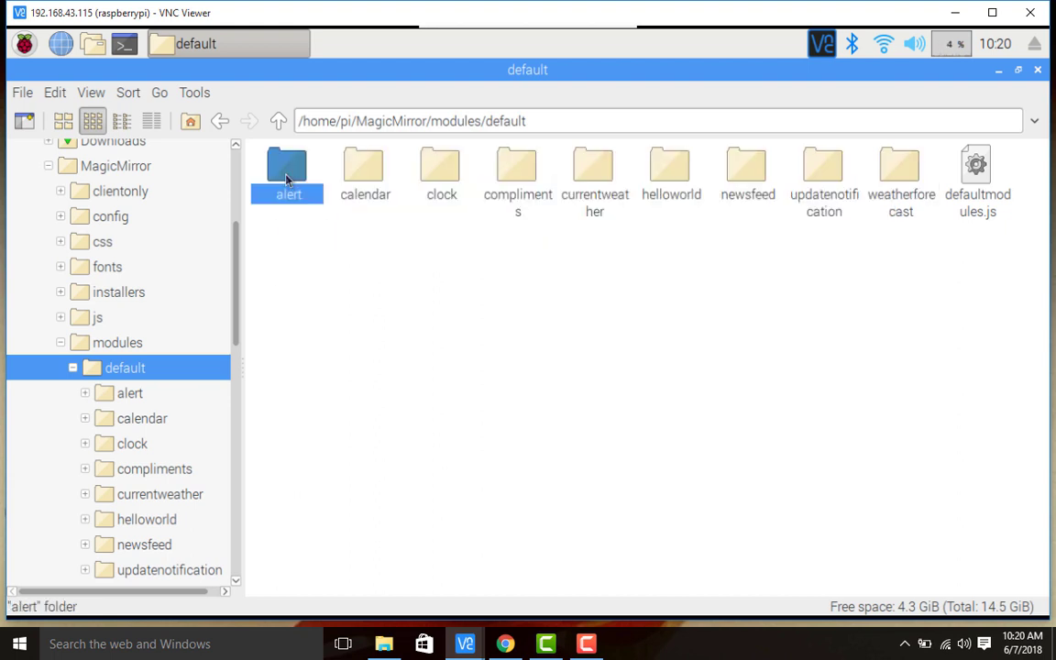
pyautogui.click(365, 154)
pyautogui.click(440, 157)
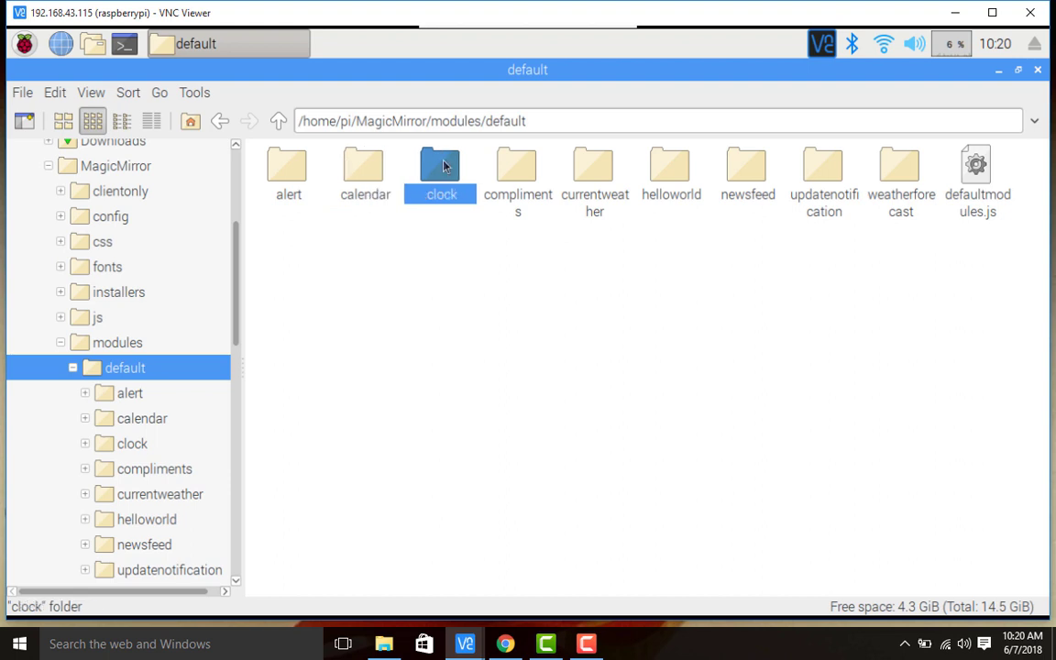
pyautogui.click(515, 171)
pyautogui.click(582, 164)
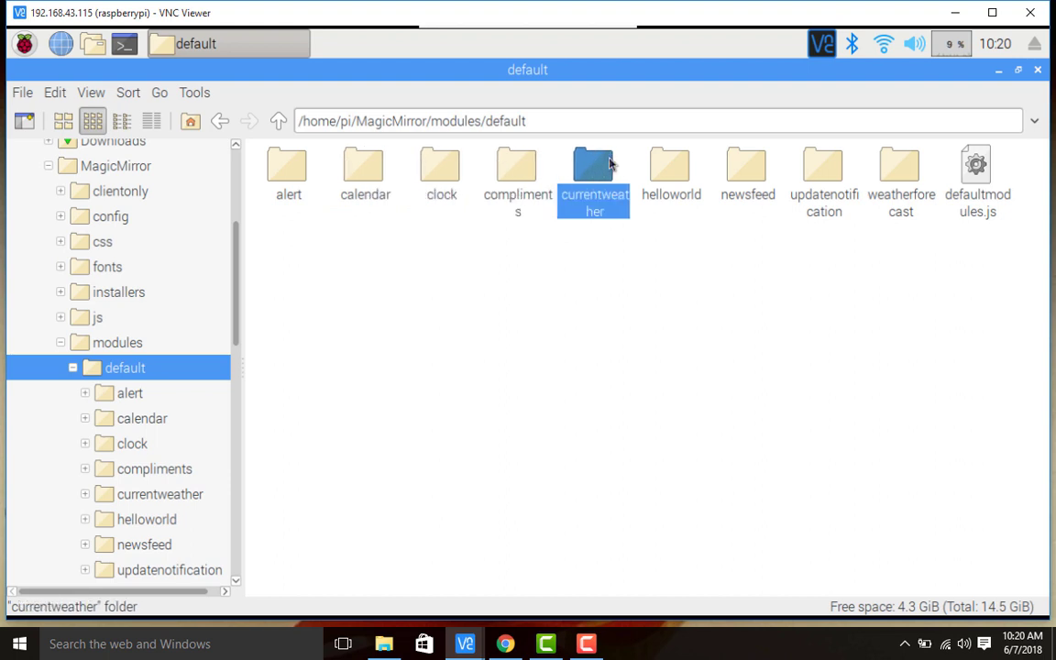
pyautogui.click(667, 174)
pyautogui.click(750, 169)
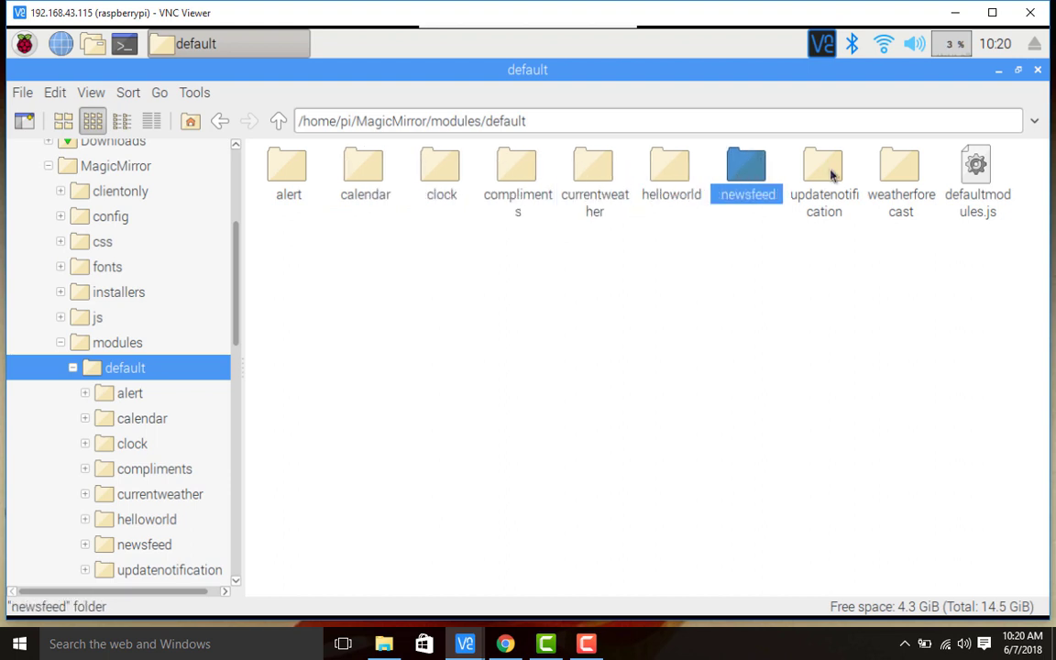
pyautogui.click(831, 175)
pyautogui.press('Right')
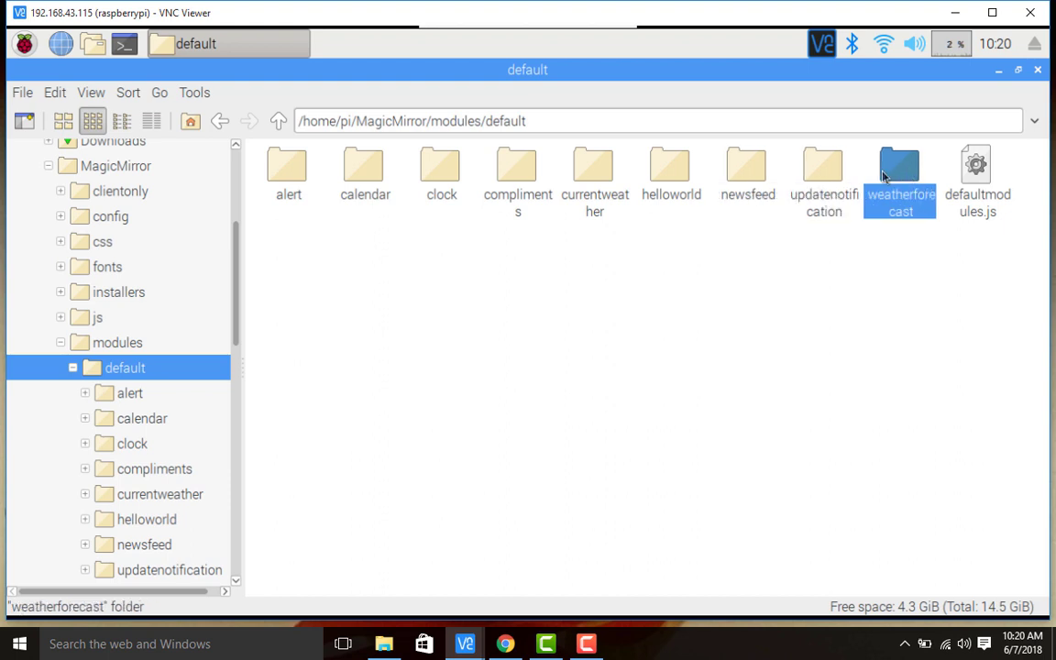
pyautogui.click(589, 322)
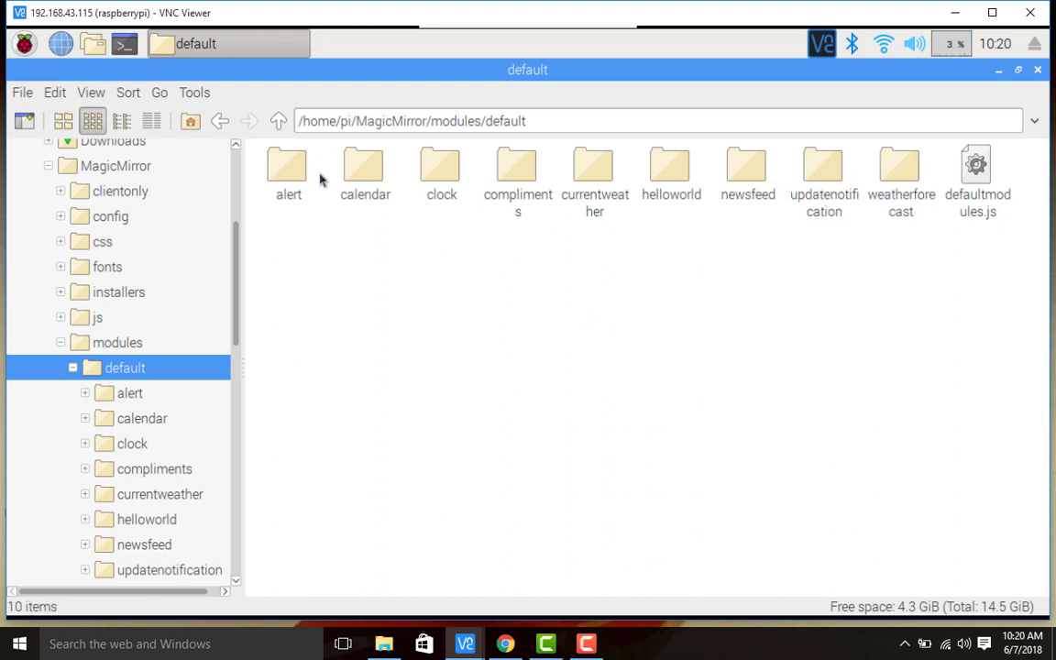
# Step: Open calendar.js from the calendar module folder and review its default settings down to the calendars section
pyautogui.doubleClick(365, 163)
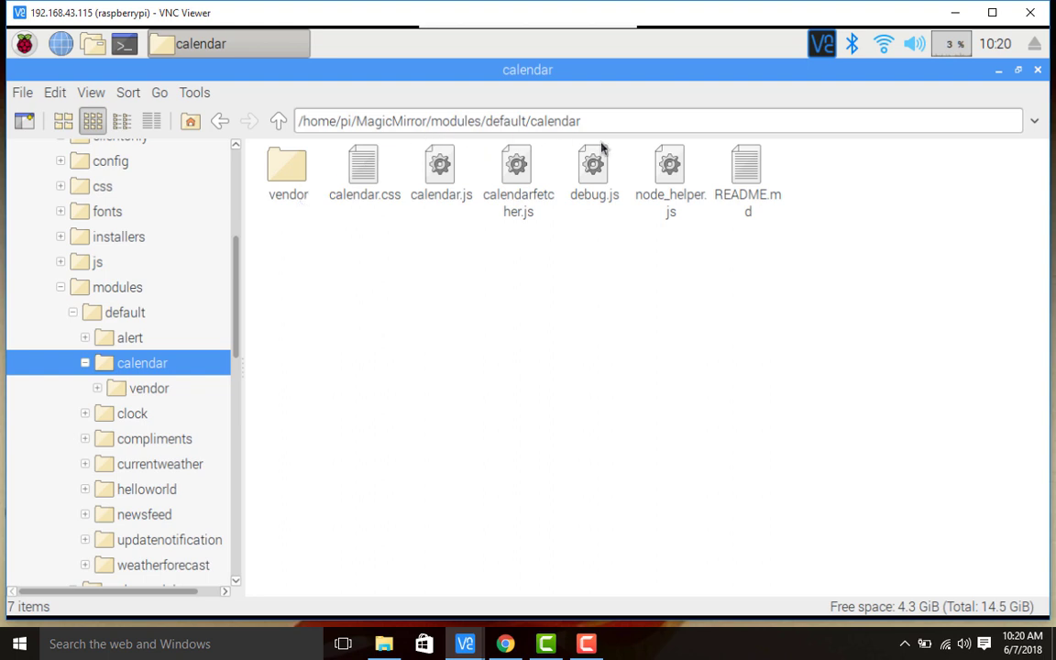
pyautogui.doubleClick(437, 164)
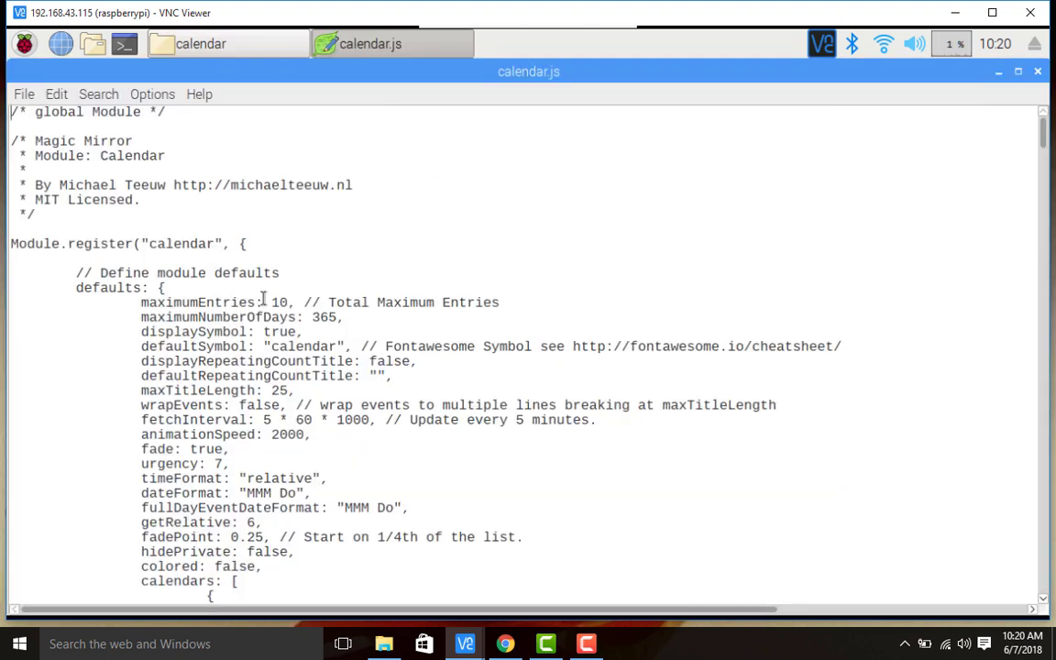
pyautogui.scroll(-1, 190, 309)
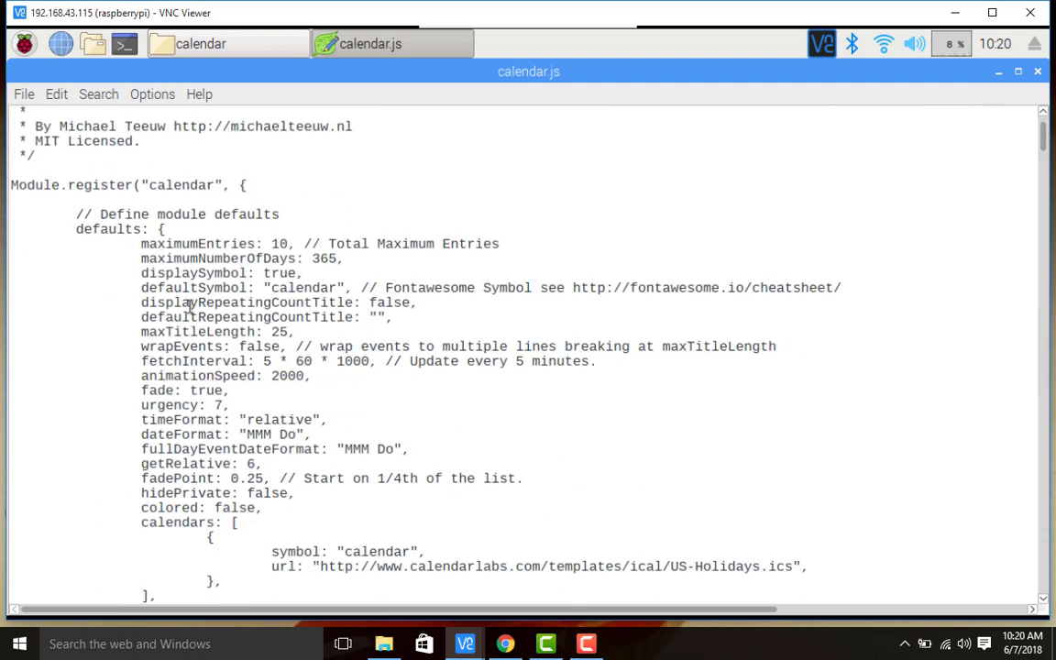
pyautogui.scroll(-1, 195, 307)
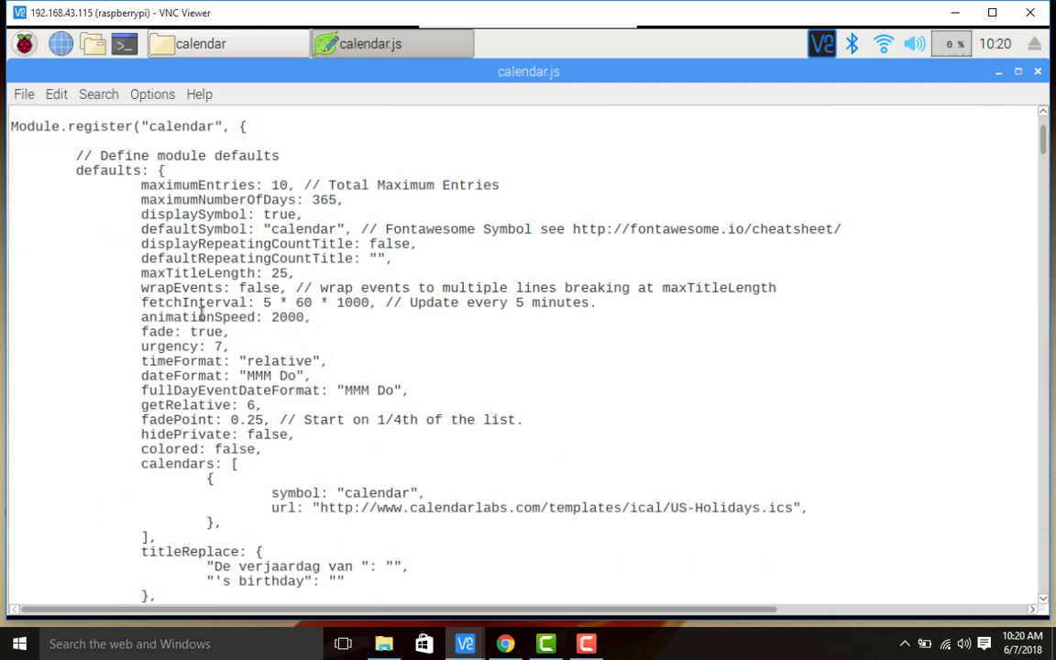
pyautogui.scroll(-1, 430, 446)
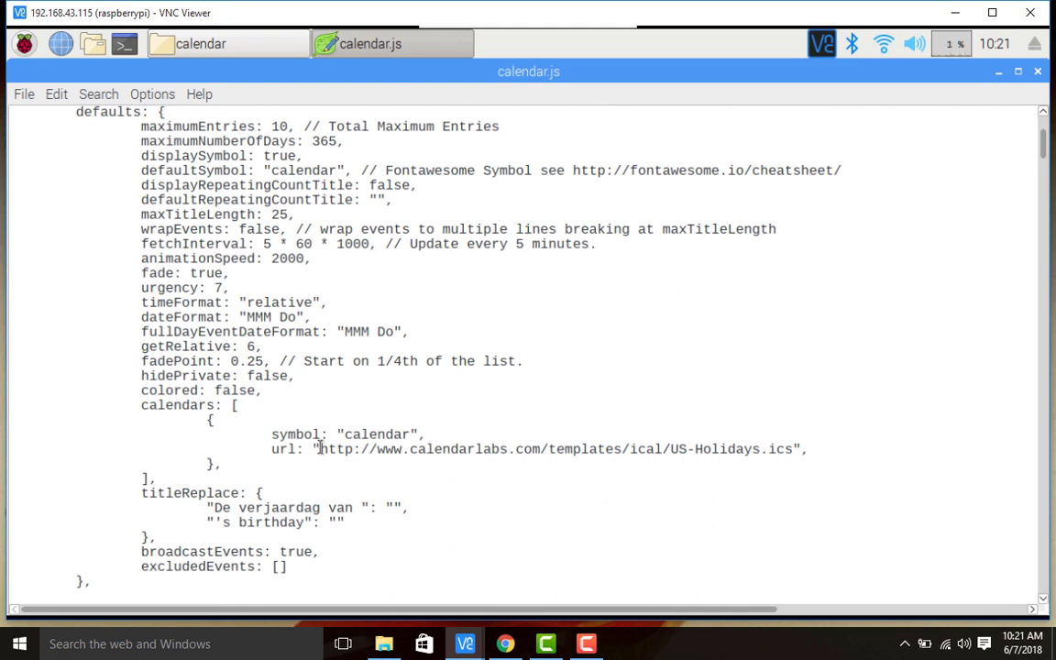
# Step: Examine the symbol and feed URL of the calendars entry in calendar.js
pyautogui.moveTo(346, 435); pyautogui.dragTo(404, 435)
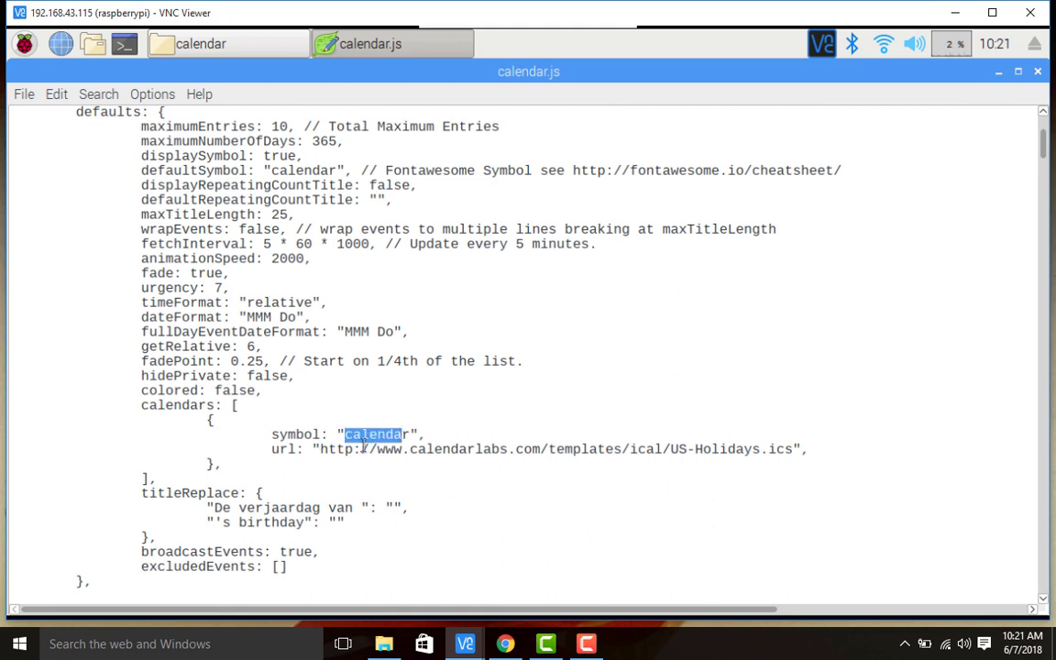
pyautogui.moveTo(320, 448); pyautogui.dragTo(698, 450)
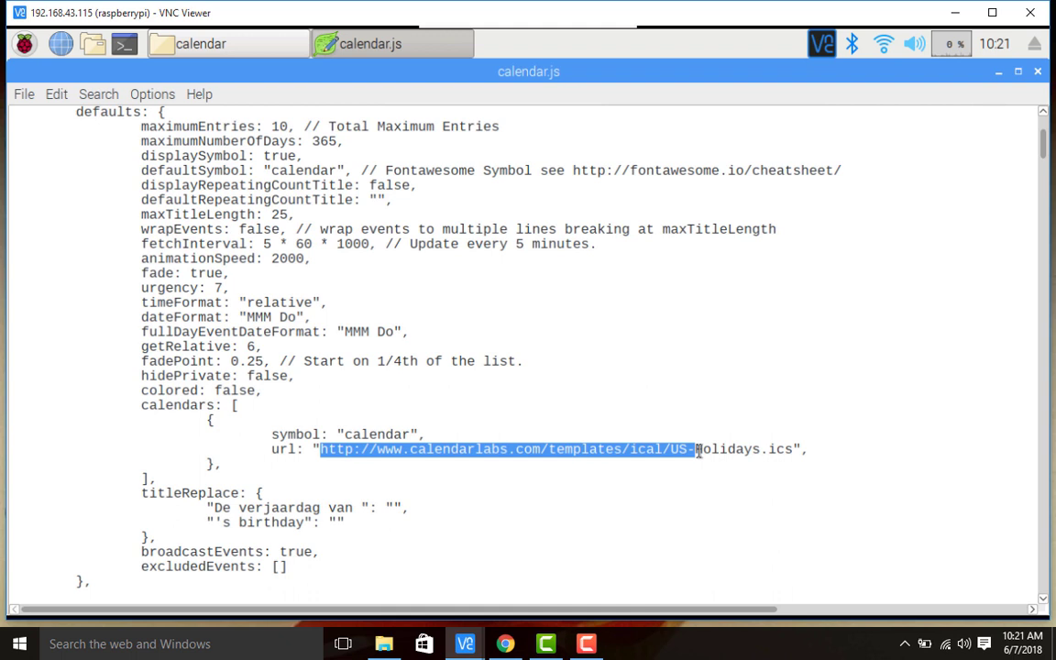
pyautogui.moveTo(698, 450); pyautogui.dragTo(794, 450)
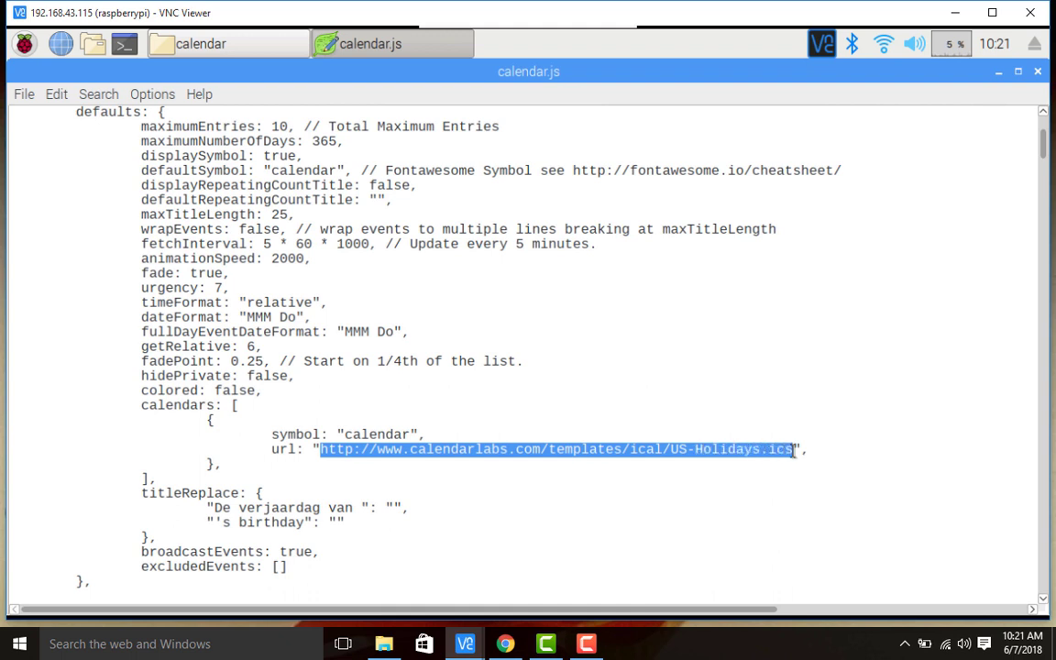
pyautogui.click(596, 307)
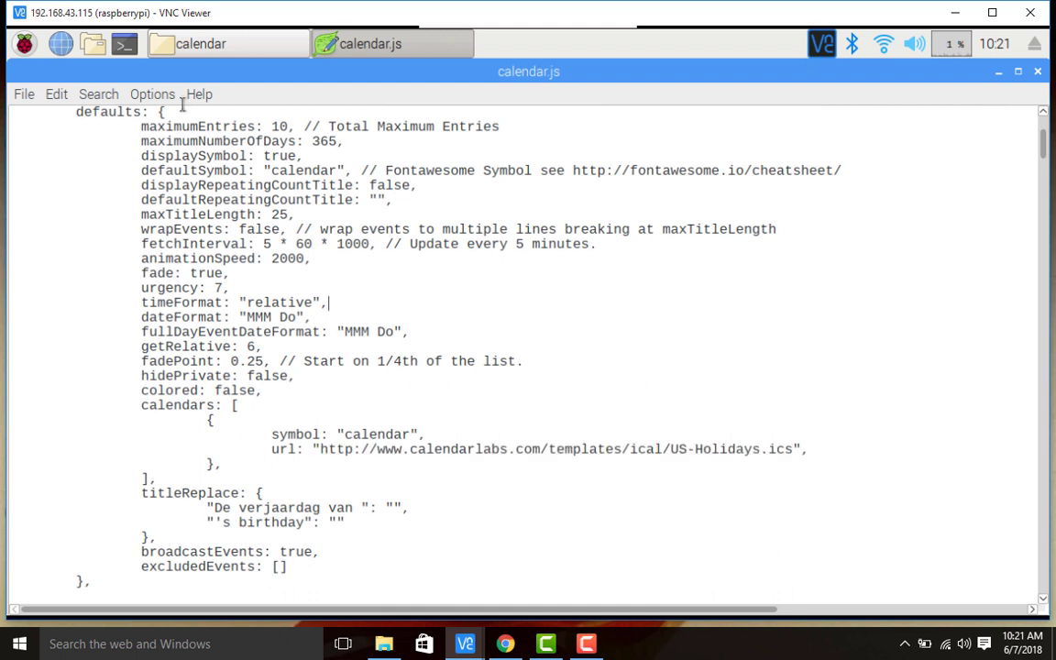
# Step: Open a terminal and change into the MagicMirror directory with cd MagicMirror/
pyautogui.click(126, 44)
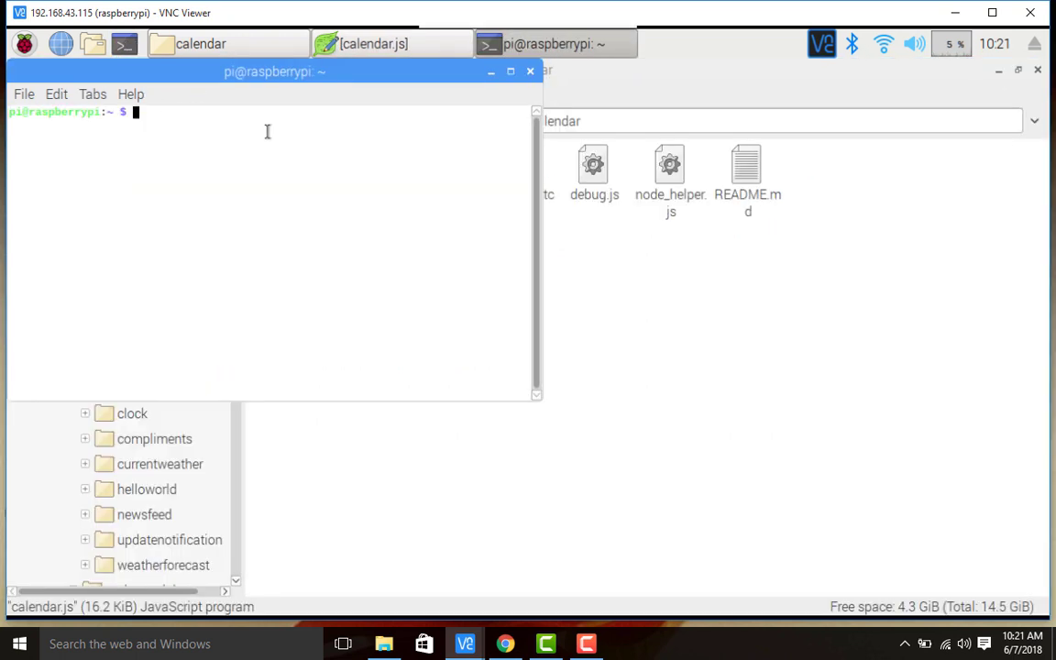
pyautogui.write('cd')
pyautogui.moveTo(120, 114); pyautogui.dragTo(108, 114)
pyautogui.click(109, 113)
pyautogui.write('am')
pyautogui.press('BackSpace')
pyautogui.press('BackSpace')
pyautogui.write('Ma')
pyautogui.press('Tab')
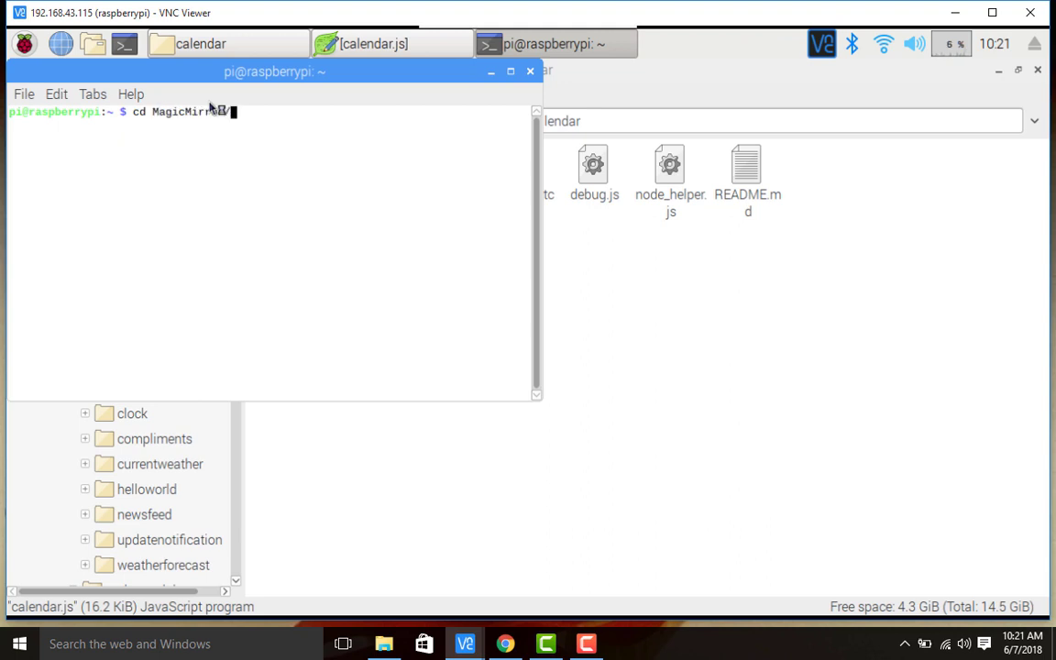
pyautogui.press('Return')
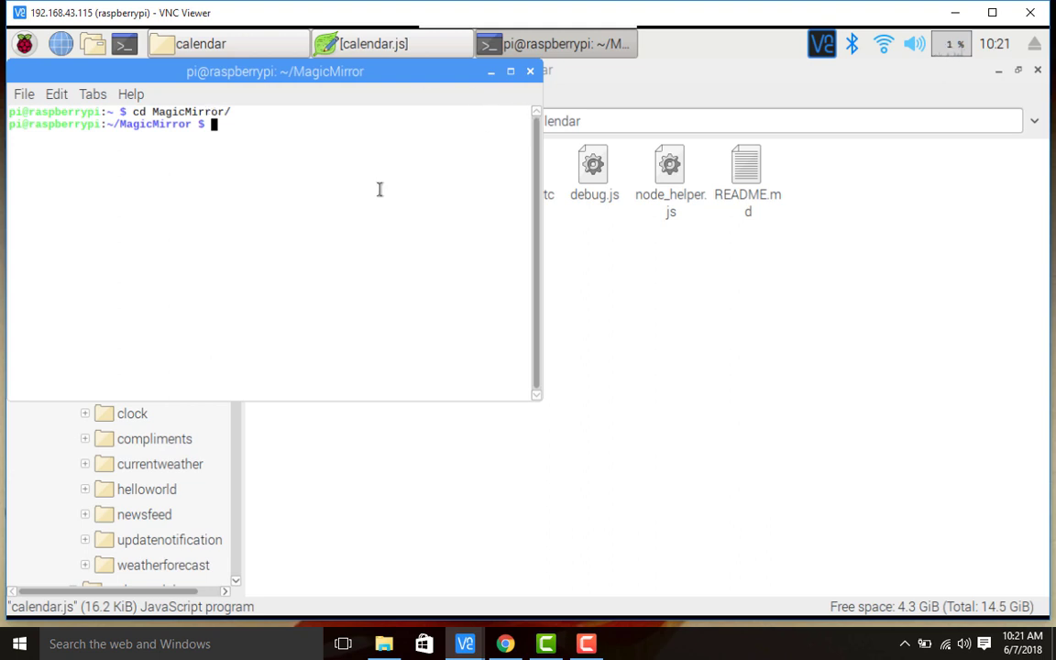
# Step: Start MagicMirror with npm start and minimize the terminal window to return to the calendar folder
pyautogui.write('npm start')
pyautogui.press('Return')
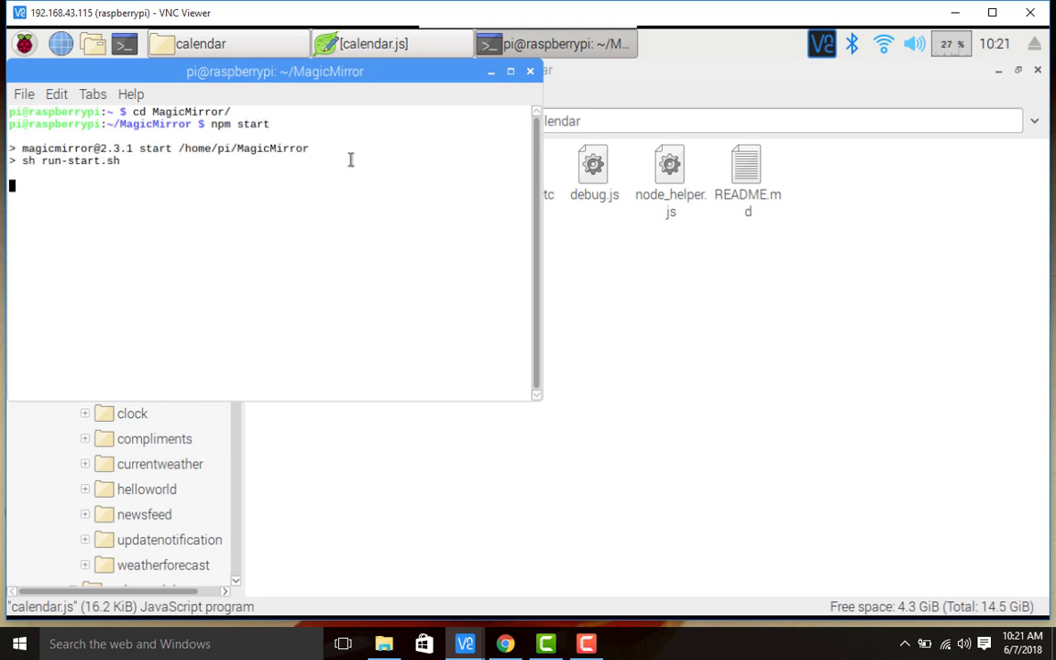
pyautogui.click(491, 80)
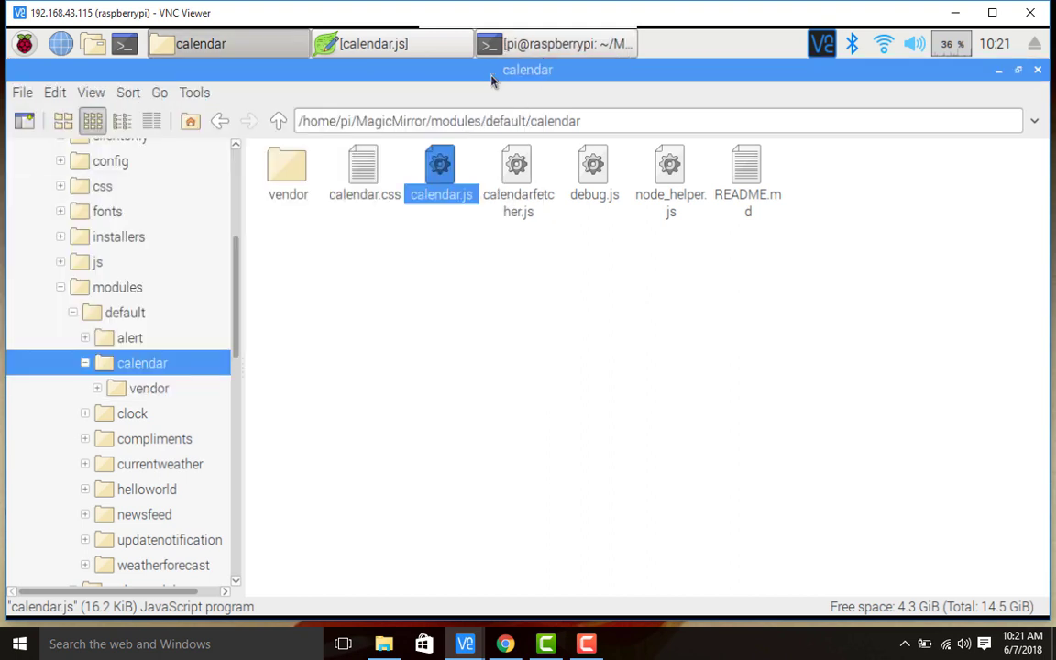
pyautogui.click(506, 270)
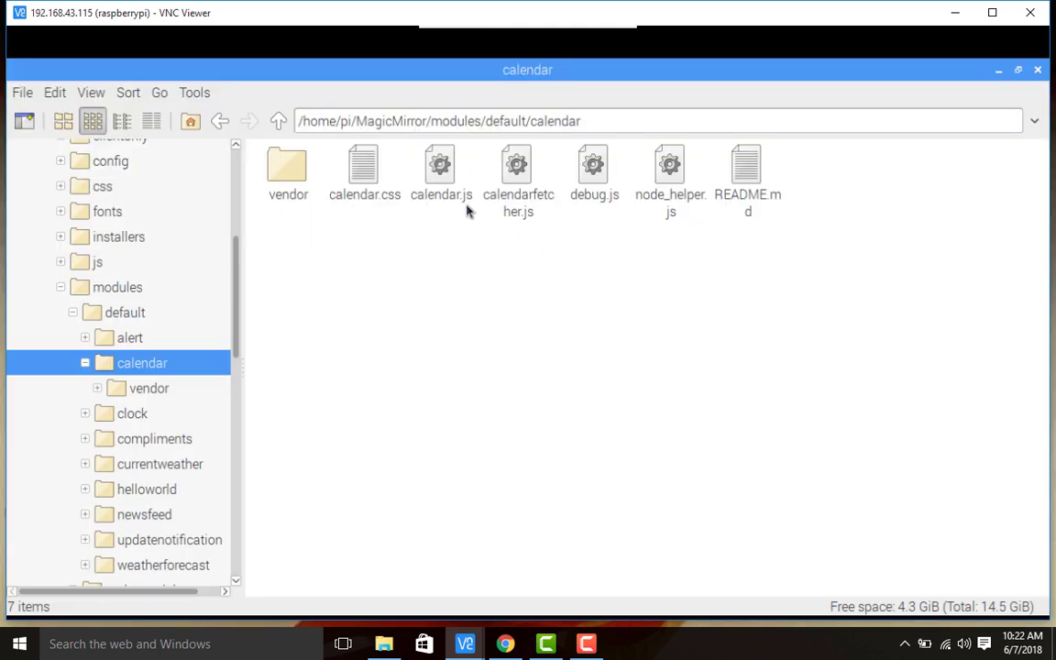
# Step: Go back up to the MagicMirror folder and open its config folder
pyautogui.click(277, 120)
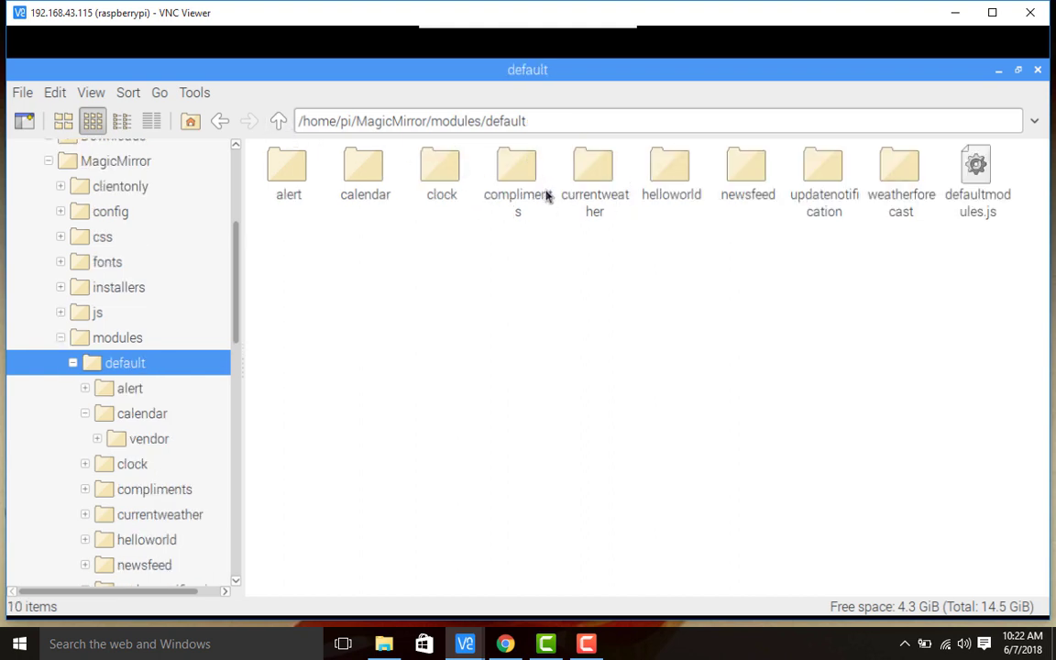
pyautogui.click(278, 120)
pyautogui.click(278, 121)
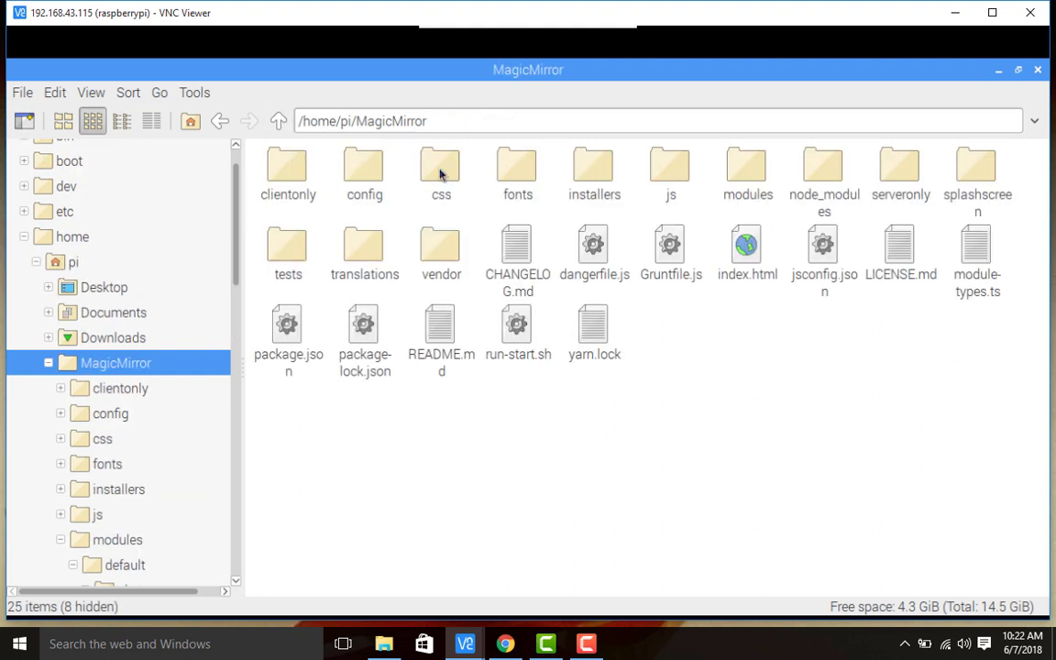
pyautogui.doubleClick(345, 178)
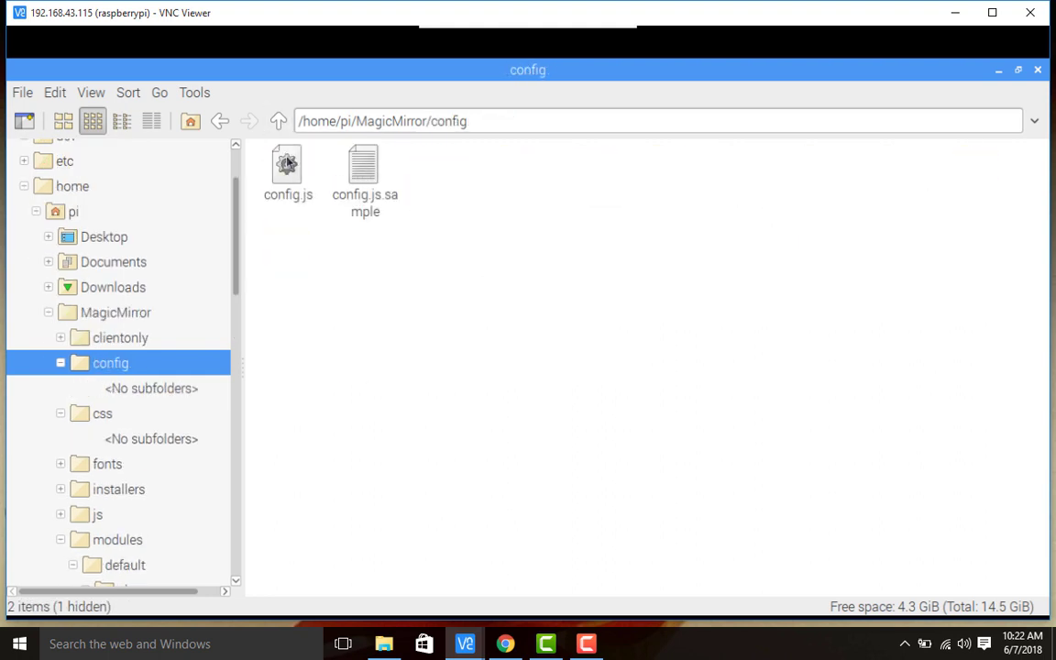
# Step: Open config.js from the config folder and examine its author header and the address setting with its listening options
pyautogui.click(290, 162)
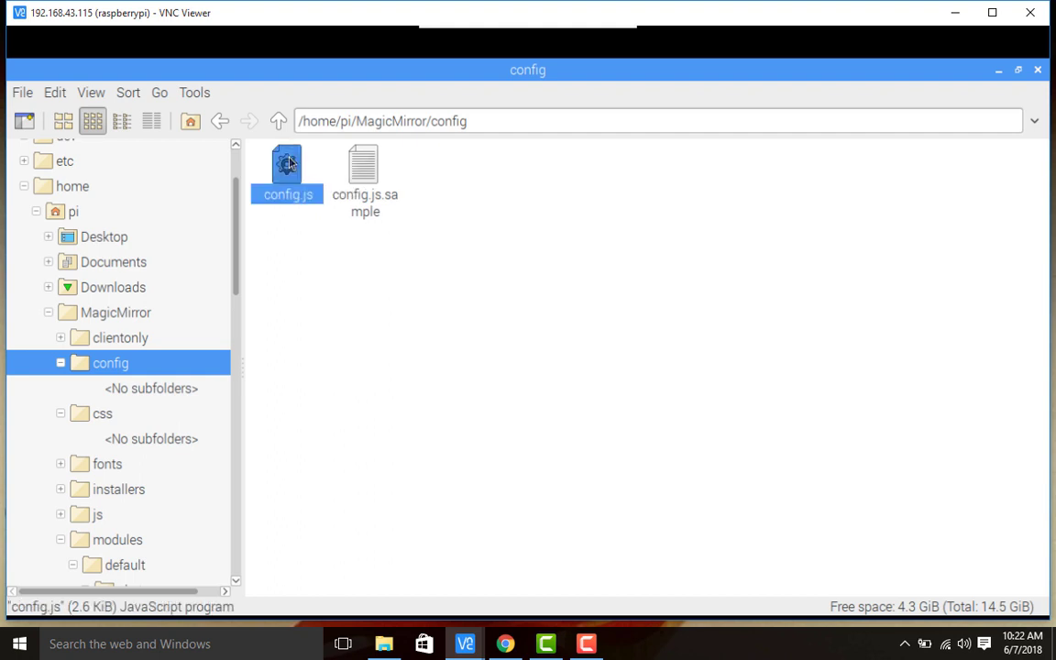
pyautogui.doubleClick(290, 162)
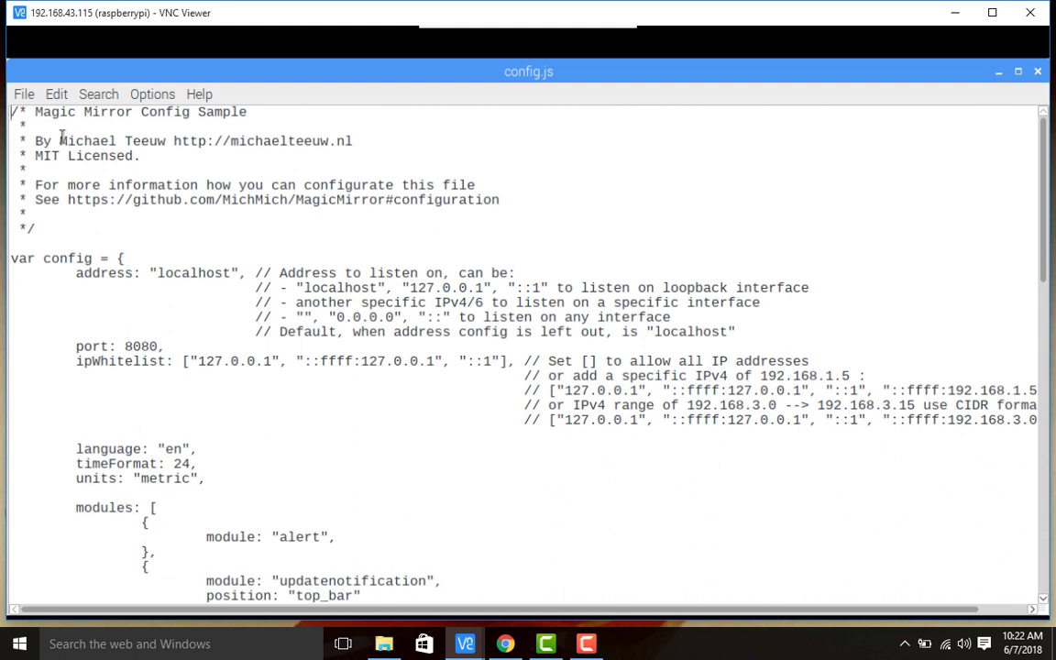
pyautogui.moveTo(60, 138); pyautogui.dragTo(174, 144)
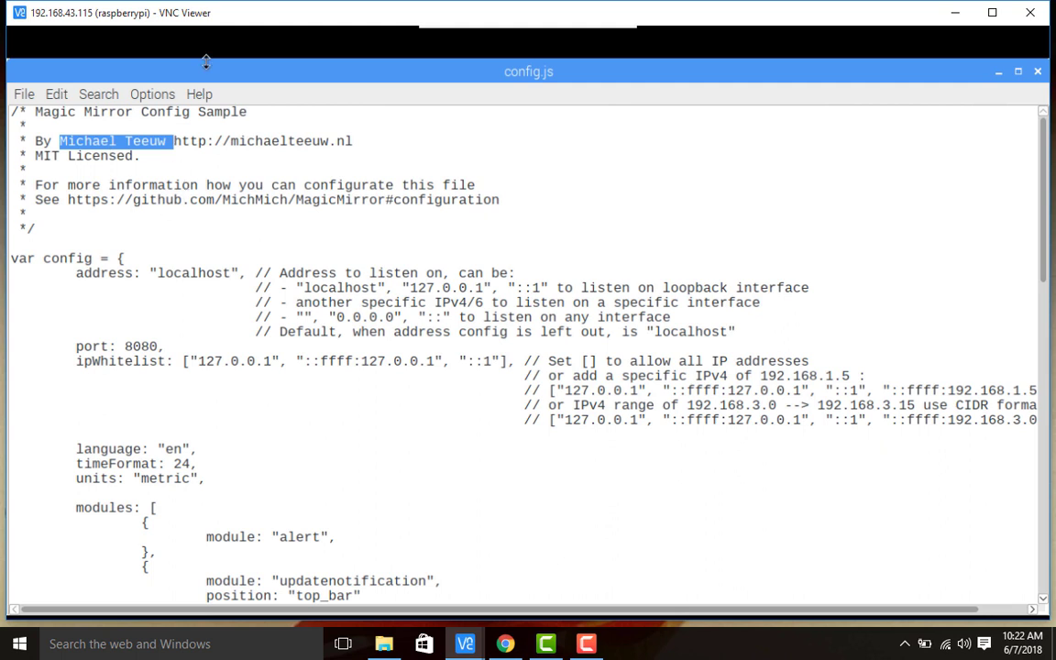
pyautogui.scroll(-1, 160, 251)
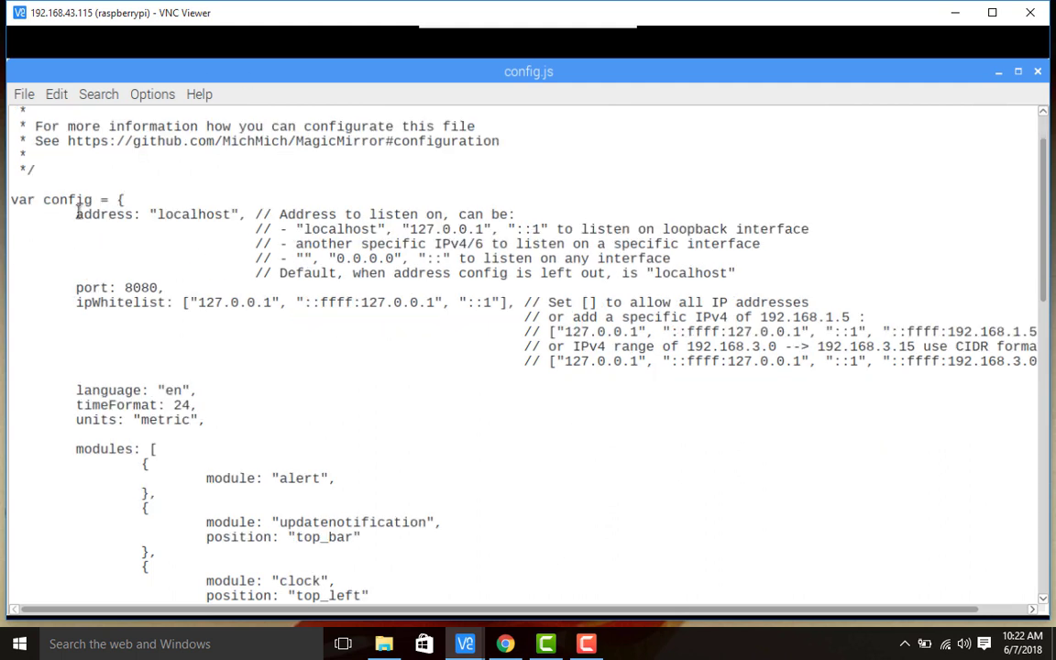
pyautogui.moveTo(77, 212); pyautogui.dragTo(225, 220)
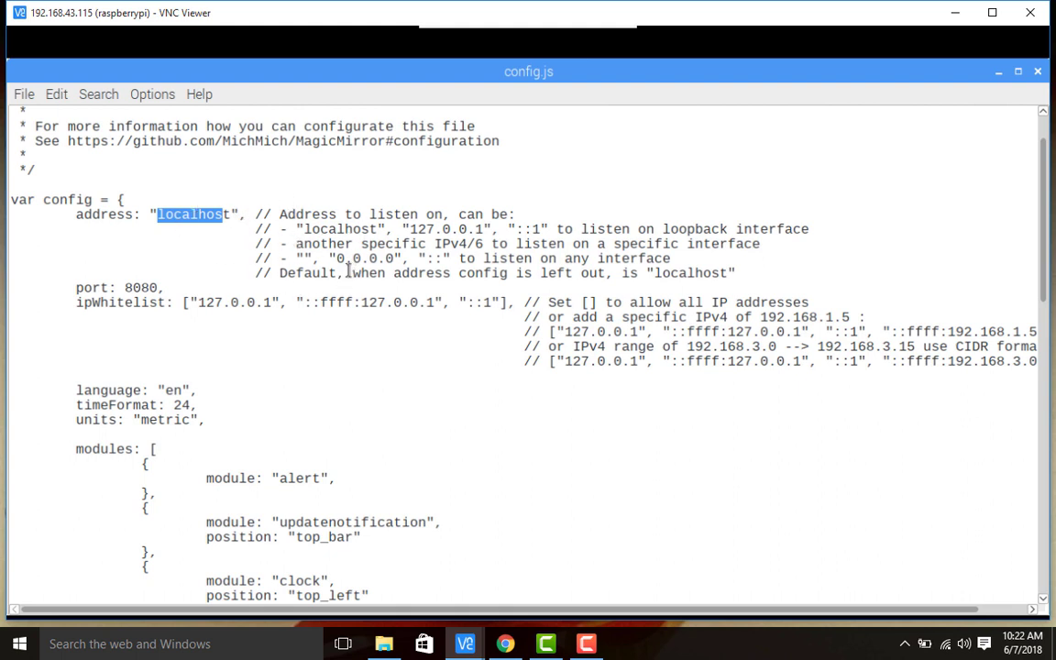
pyautogui.moveTo(411, 229); pyautogui.dragTo(489, 229)
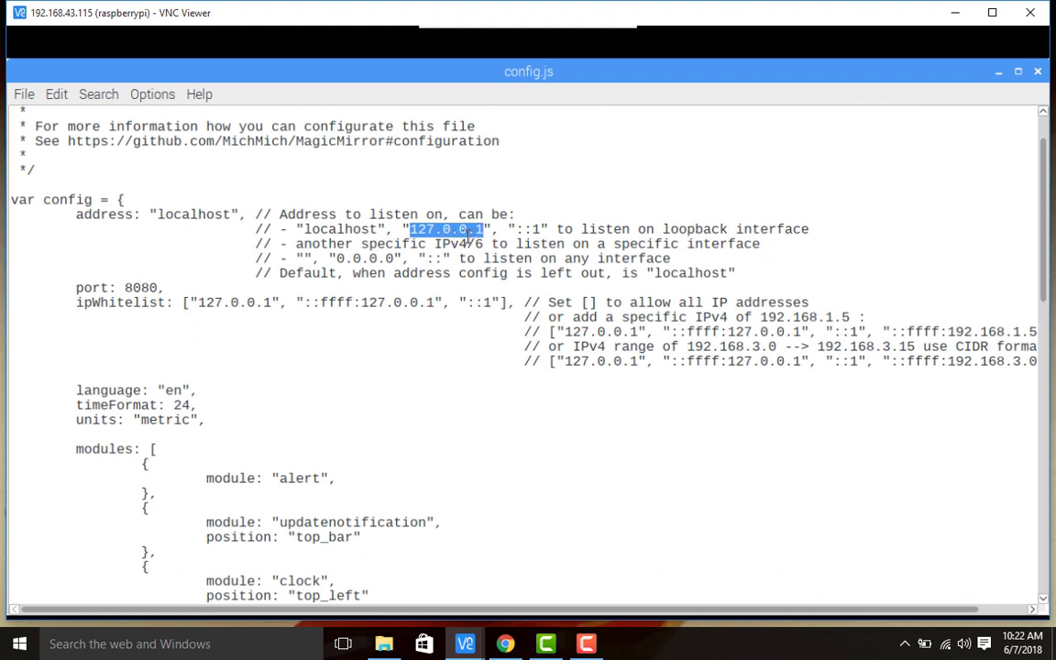
pyautogui.click(477, 230)
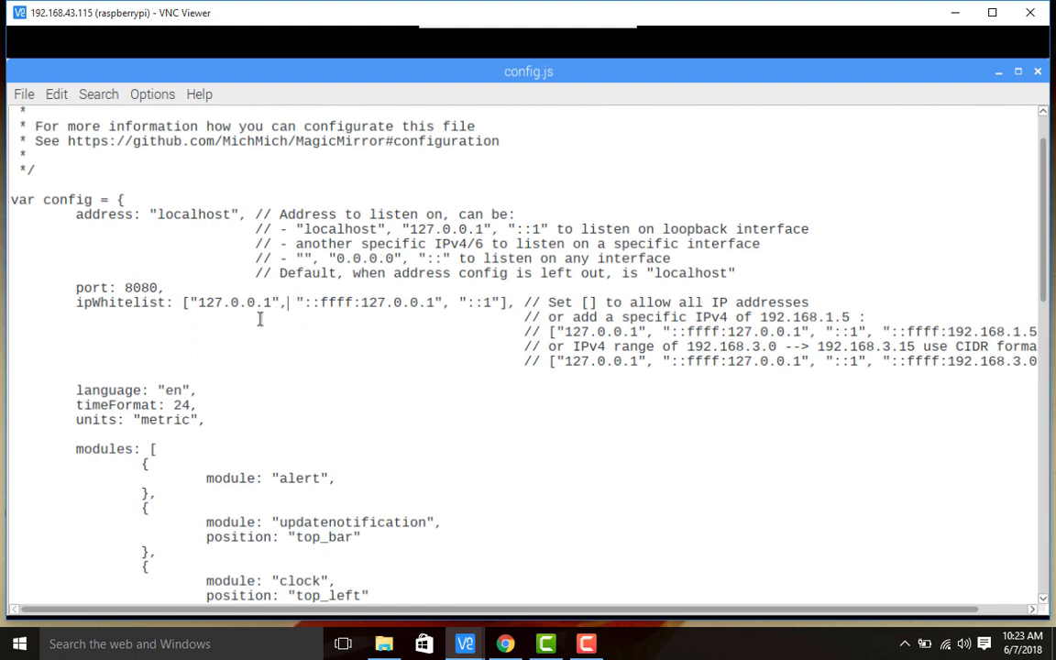
# Step: Examine the ipWhitelist, port, language and timeFormat settings in config.js down to the start of the modules list
pyautogui.moveTo(201, 302); pyautogui.dragTo(434, 301)
pyautogui.click(309, 302)
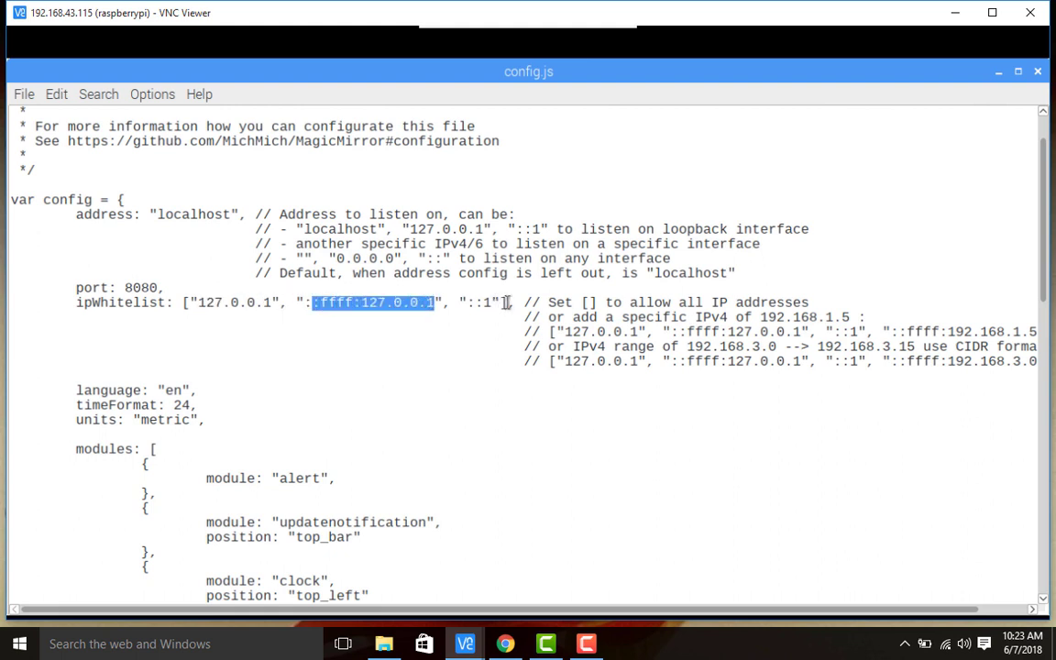
pyautogui.scroll(-2, 394, 321)
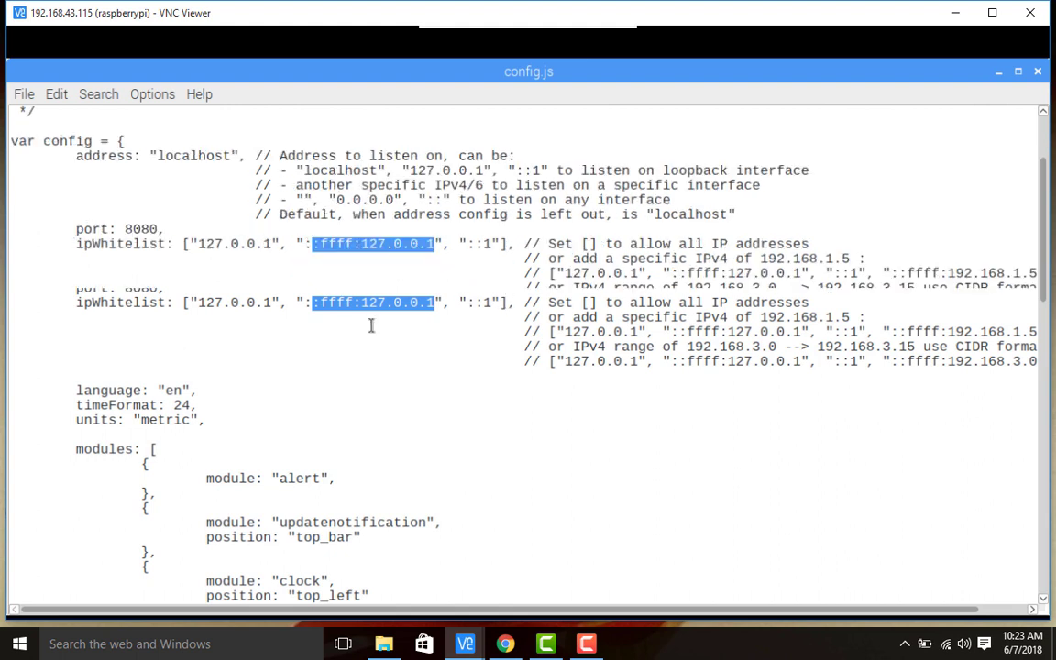
pyautogui.moveTo(76, 229); pyautogui.dragTo(158, 229)
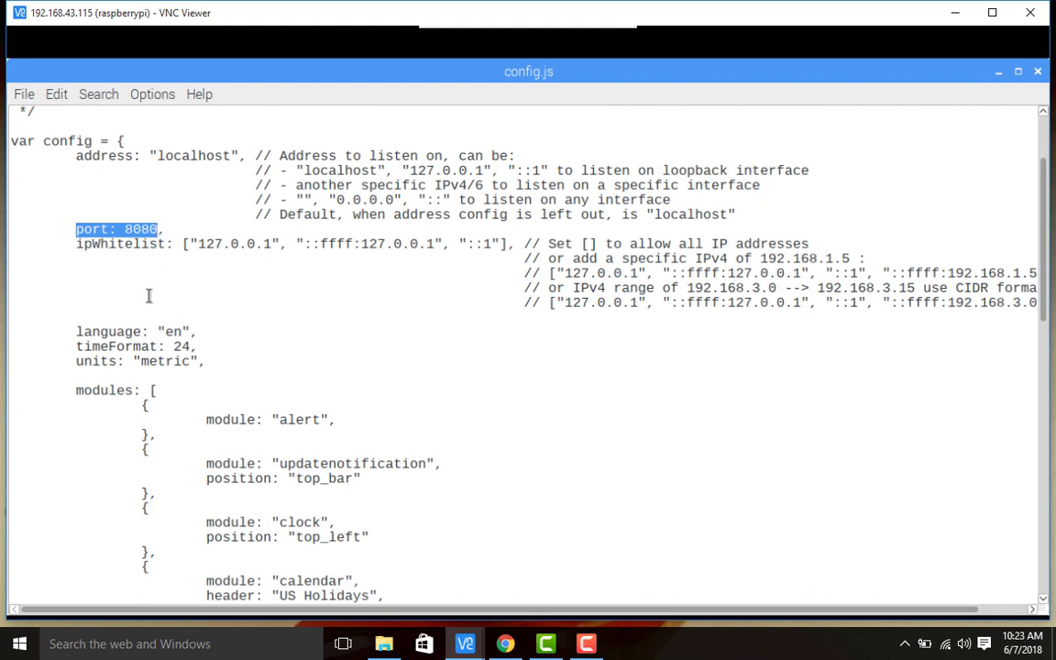
pyautogui.moveTo(152, 317); pyautogui.dragTo(175, 332)
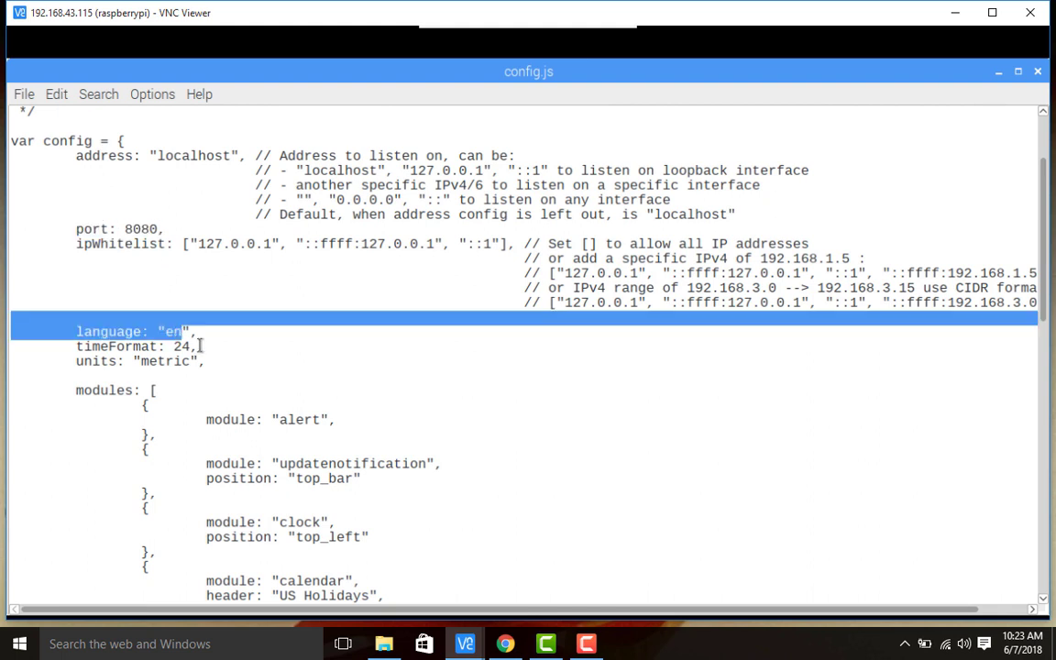
pyautogui.click(200, 345)
pyautogui.scroll(-4, 199, 345)
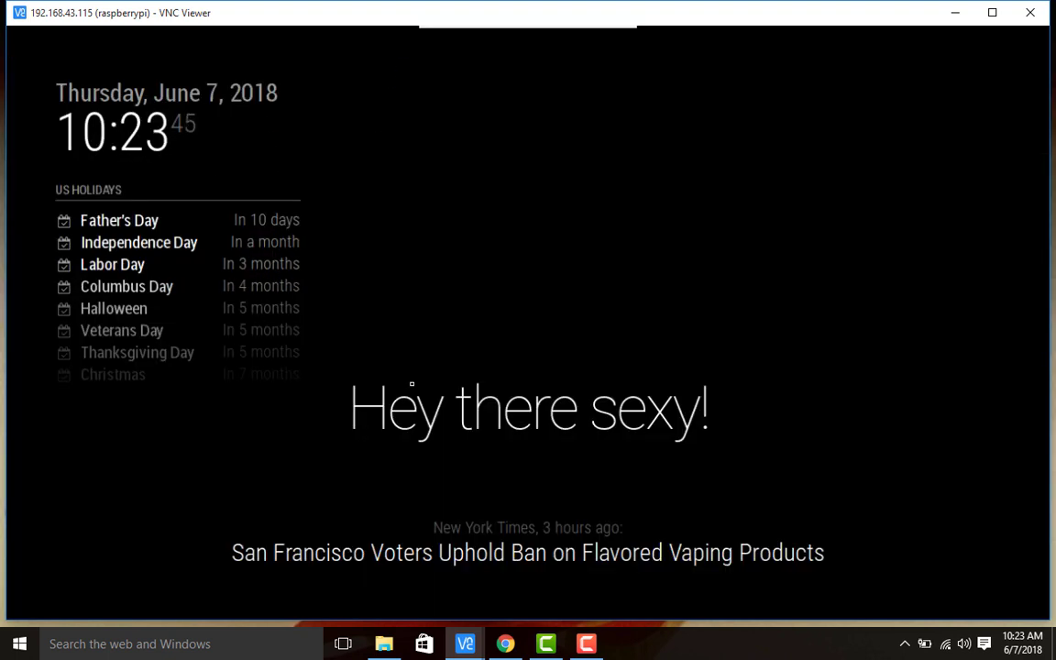
# Step: Compare the running MagicMirror display with the clock and calendar module entries in config.js
pyautogui.hotkey('ctrl', 'q')
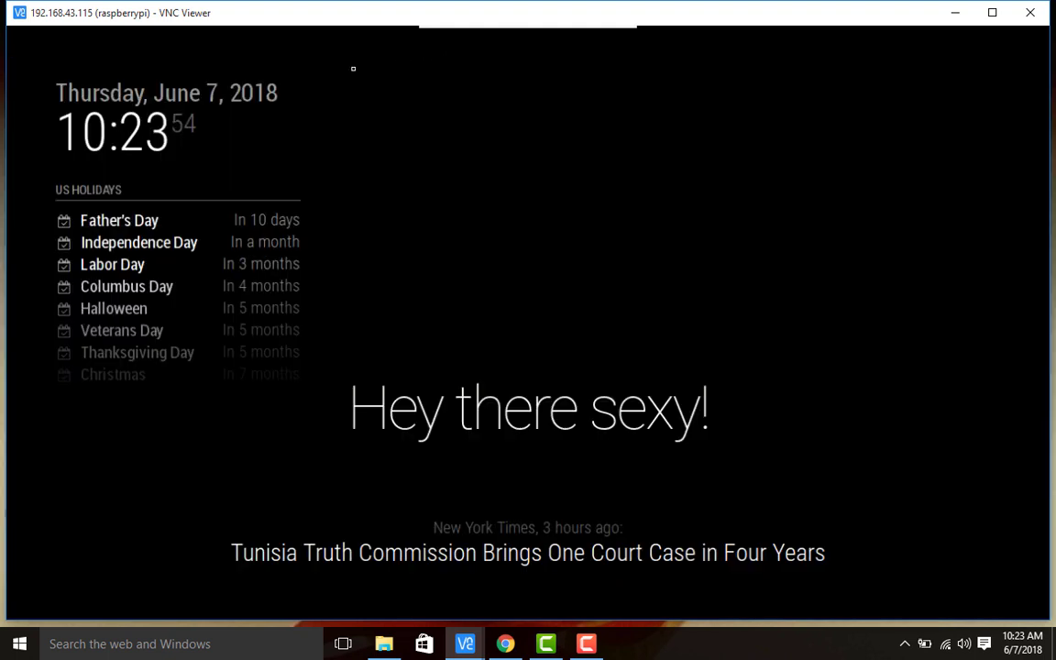
pyautogui.click(419, 44)
pyautogui.hotkey('alt', 'Tab')
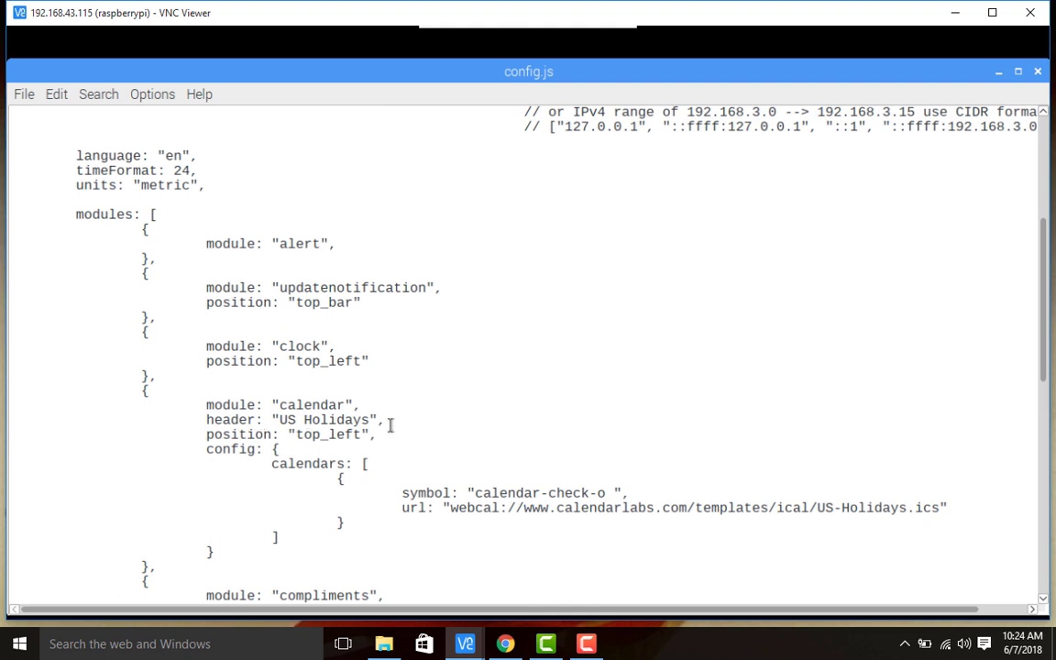
pyautogui.hotkey('alt', 'Tab')
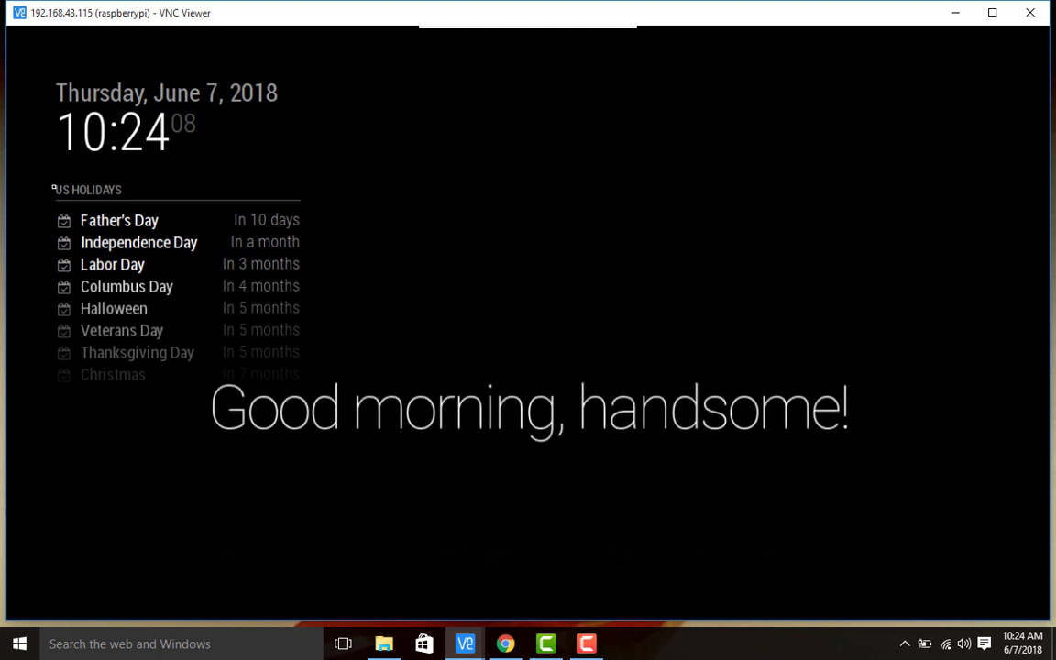
pyautogui.hotkey('alt', 'Tab')
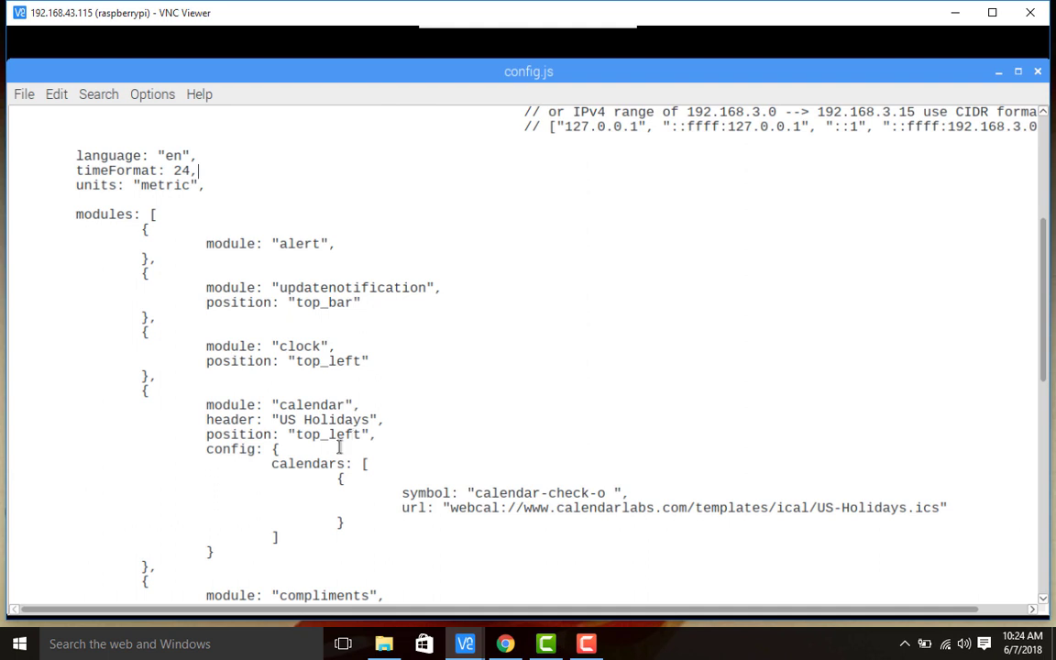
# Step: Examine the calendar module's holiday feed URL and the compliments entry in config.js
pyautogui.scroll(-2, 268, 448)
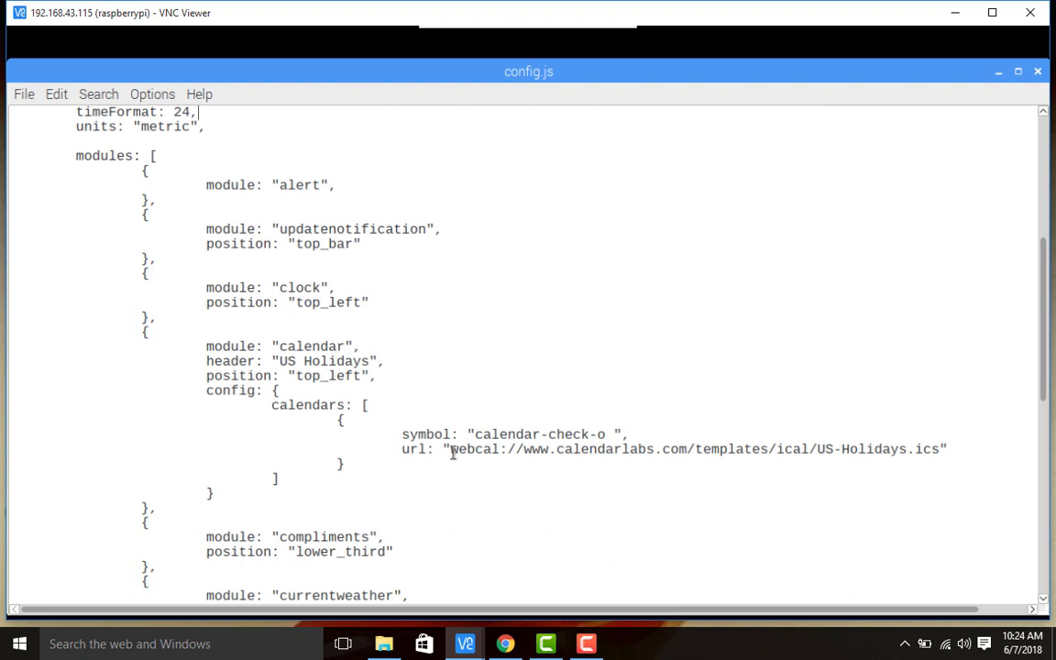
pyautogui.moveTo(451, 453); pyautogui.dragTo(940, 450)
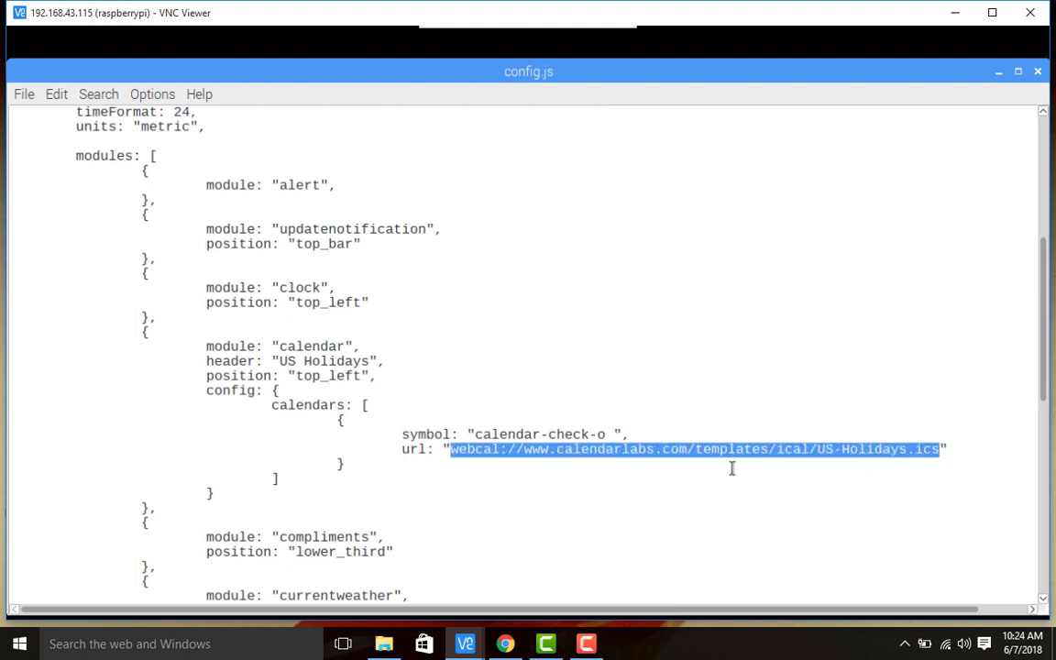
pyautogui.scroll(-1, 345, 471)
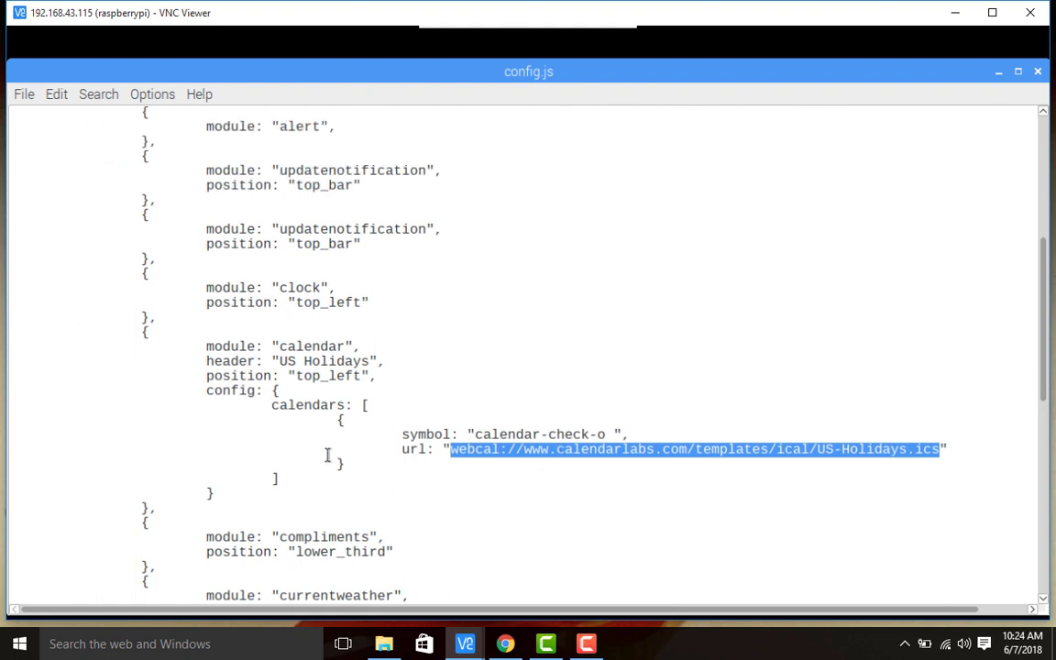
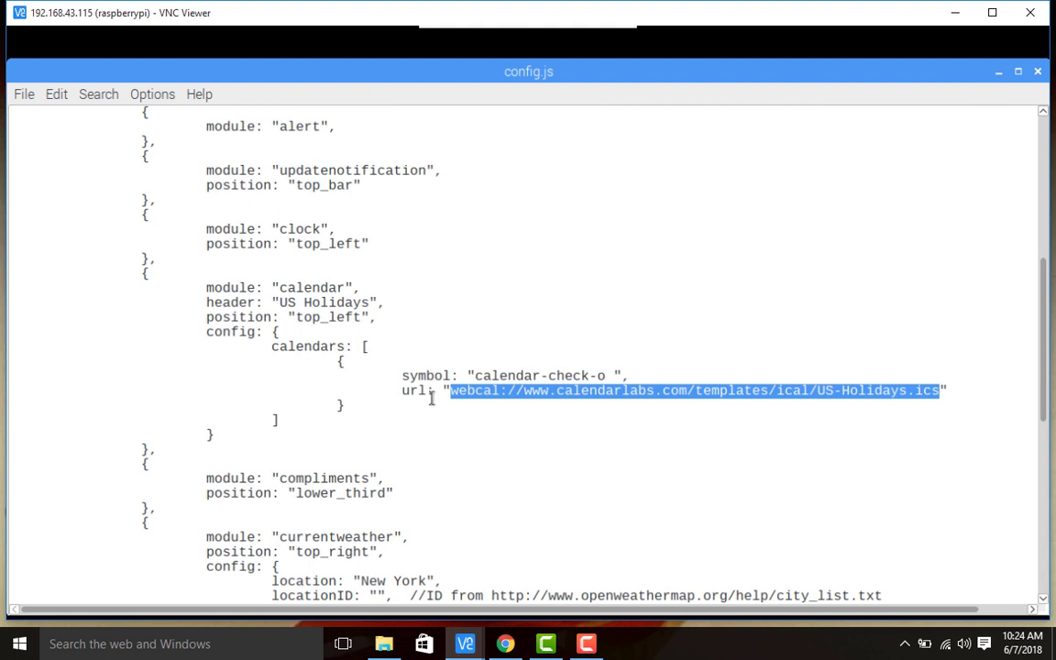
pyautogui.click(421, 393)
pyautogui.scroll(-1, 350, 414)
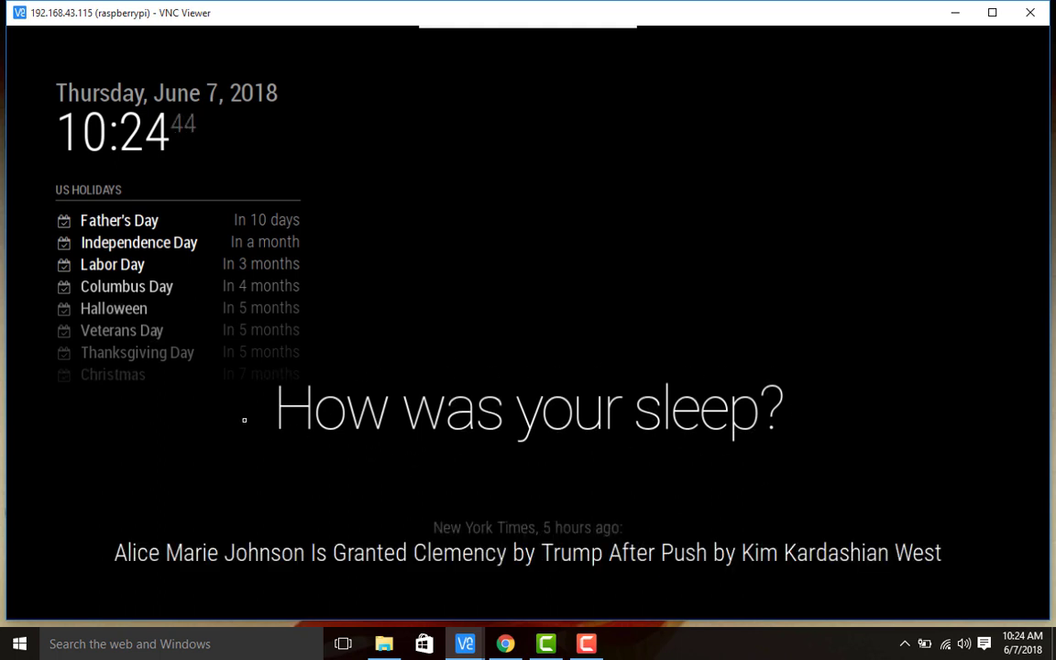
# Step: Return to the file manager and open compliments.js from the MagicMirror/modules/default/compliments folder
pyautogui.hotkey('alt', 'Tab')
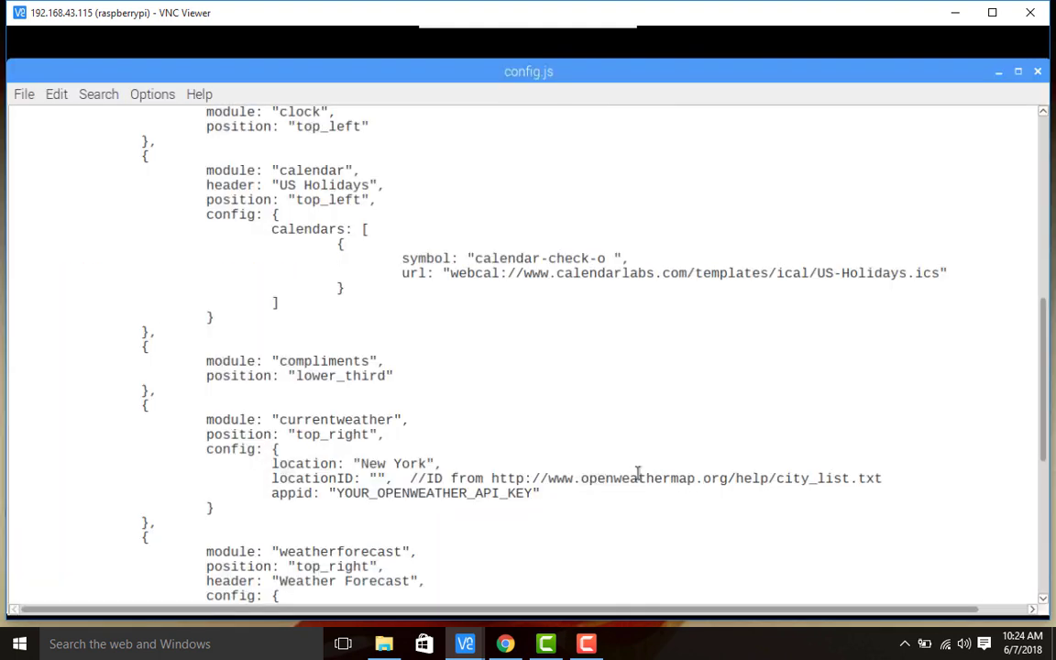
pyautogui.hotkey('alt', 'Tab')
pyautogui.hotkey('alt', 'Tab')
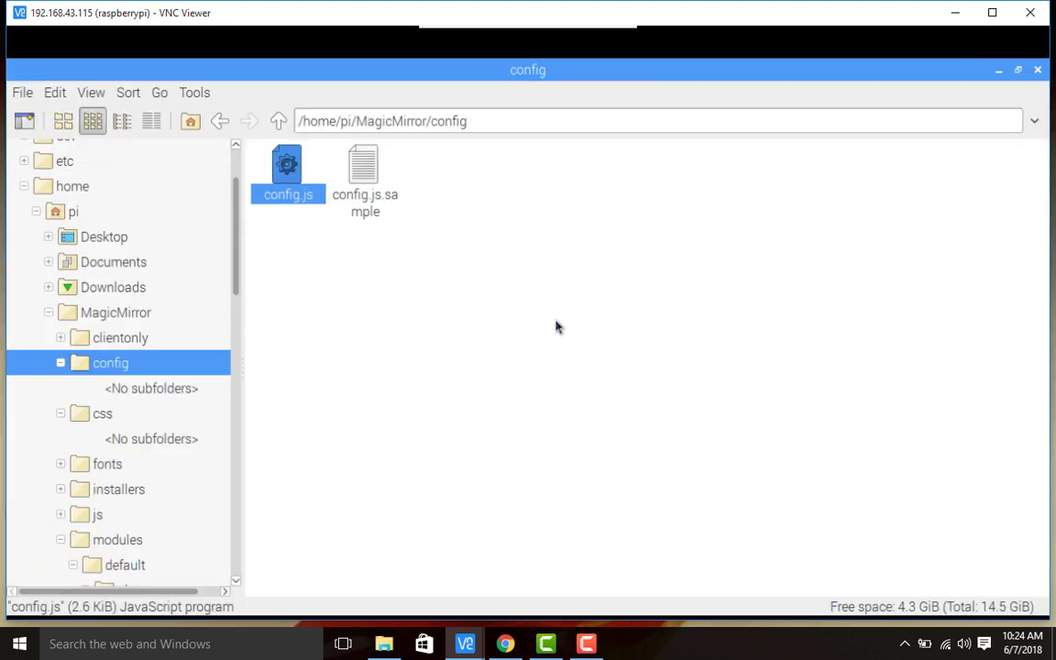
pyautogui.click(280, 122)
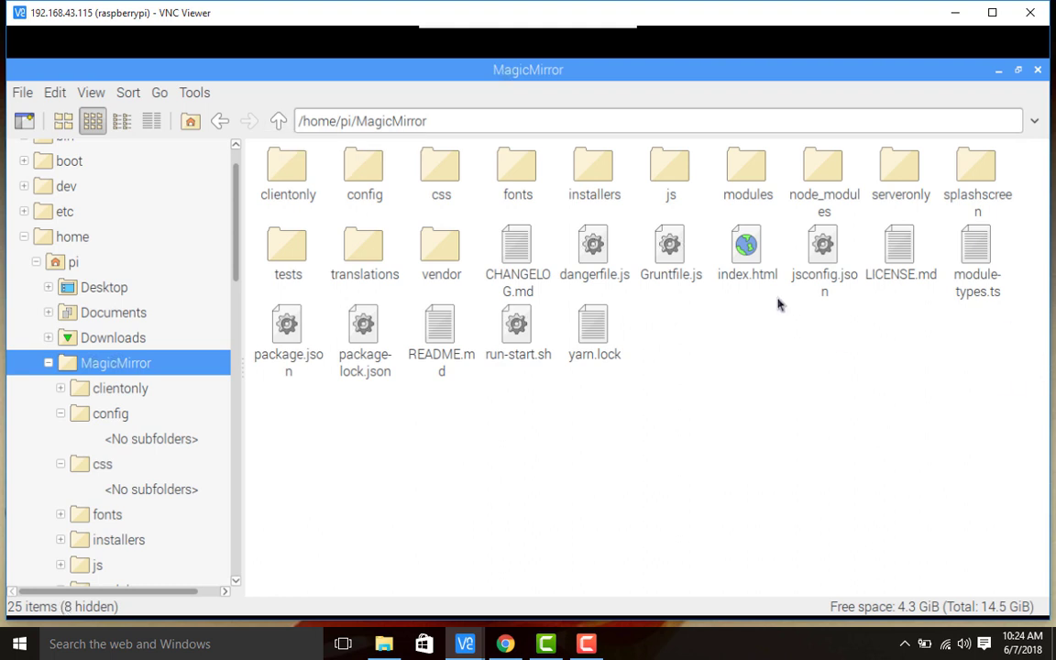
pyautogui.doubleClick(746, 163)
pyautogui.doubleClick(280, 165)
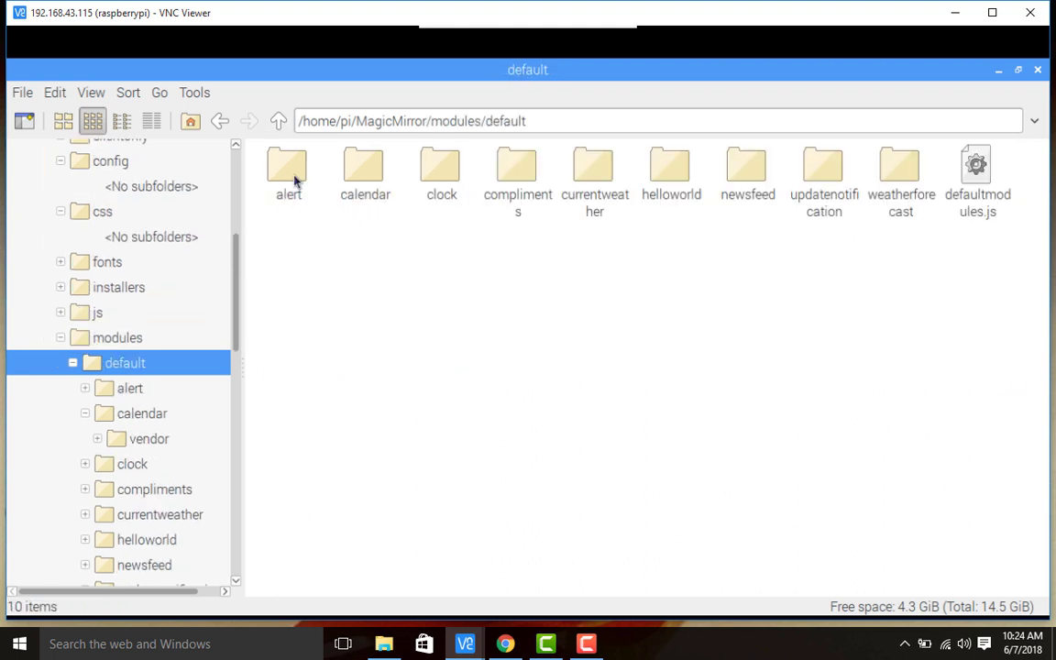
pyautogui.doubleClick(515, 165)
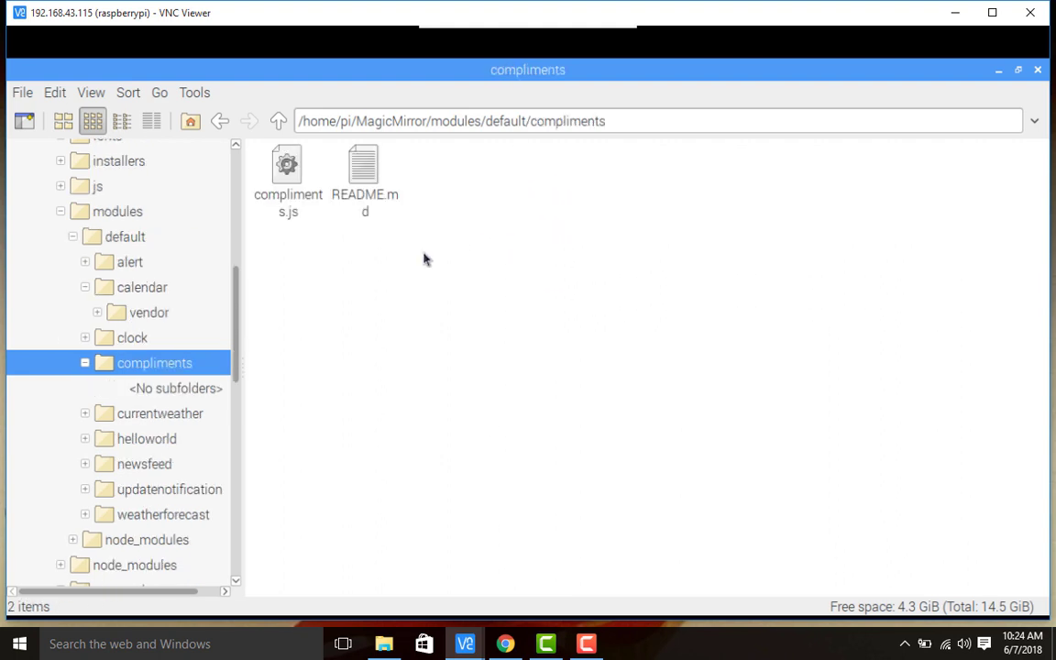
pyautogui.doubleClick(287, 165)
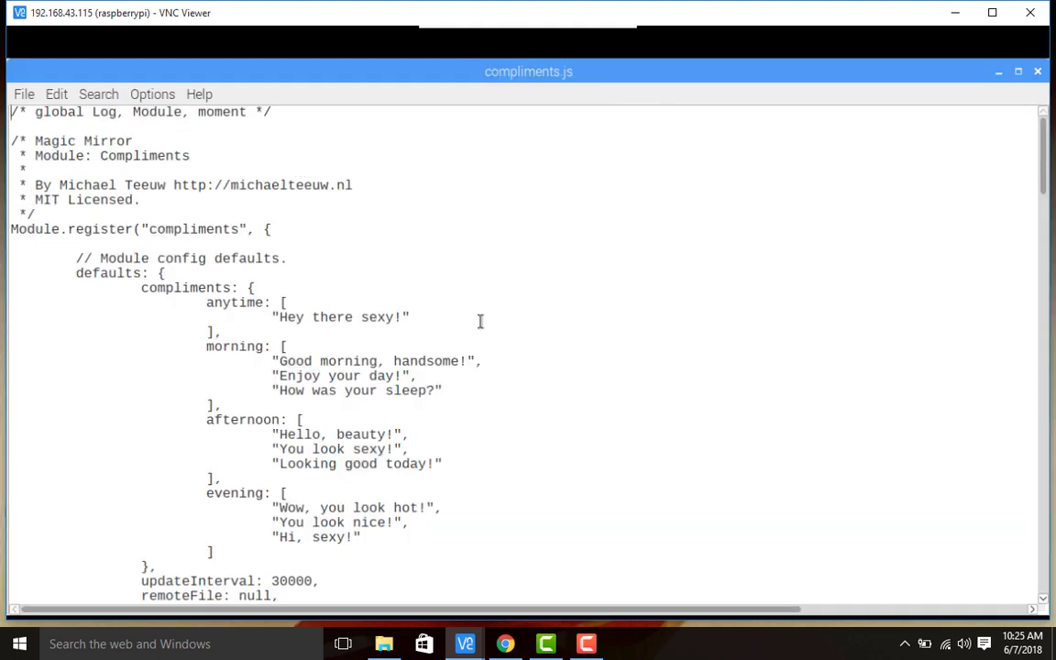
# Step: Examine the anytime, morning, afternoon and evening compliments and the timing defaults in compliments.js
pyautogui.scroll(-1, 481, 321)
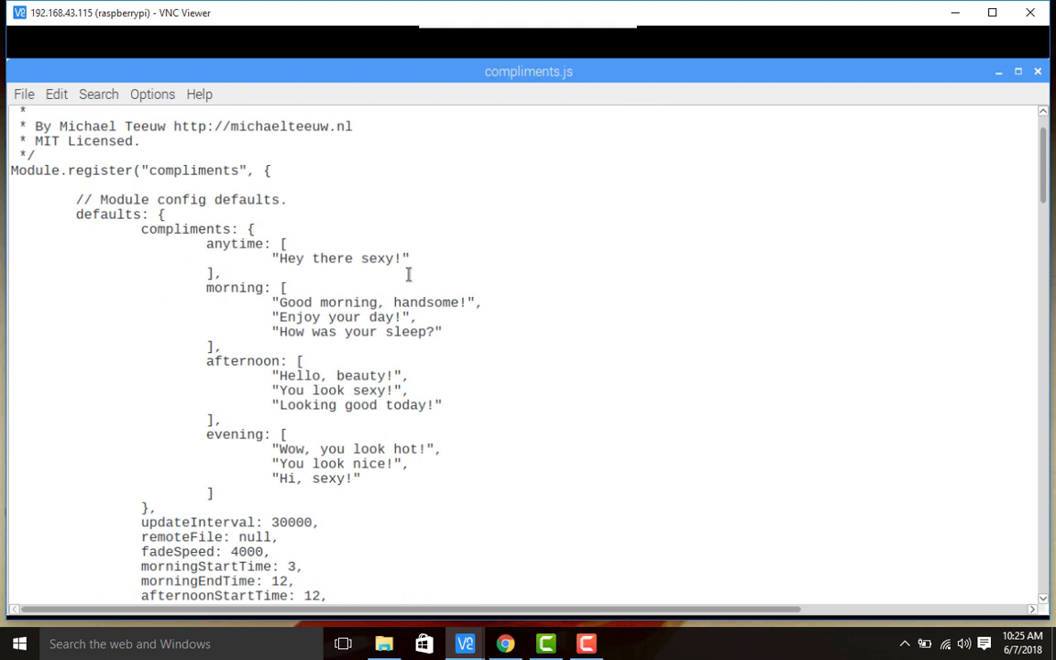
pyautogui.click(259, 306)
pyautogui.scroll(2, 355, 455)
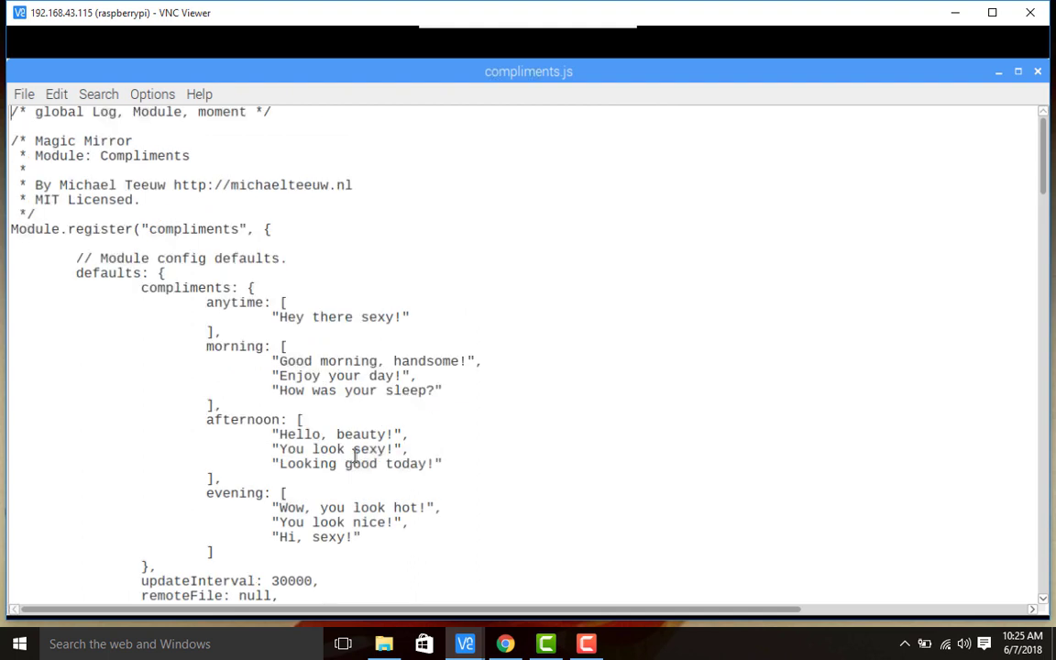
pyautogui.scroll(-4, 356, 456)
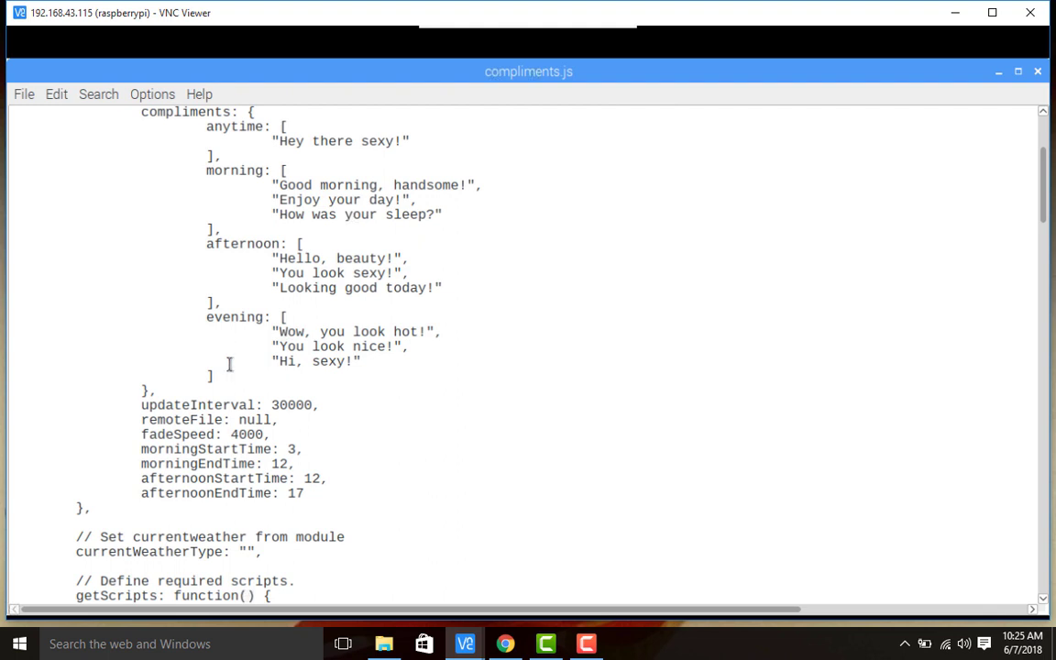
pyautogui.scroll(-3, 337, 419)
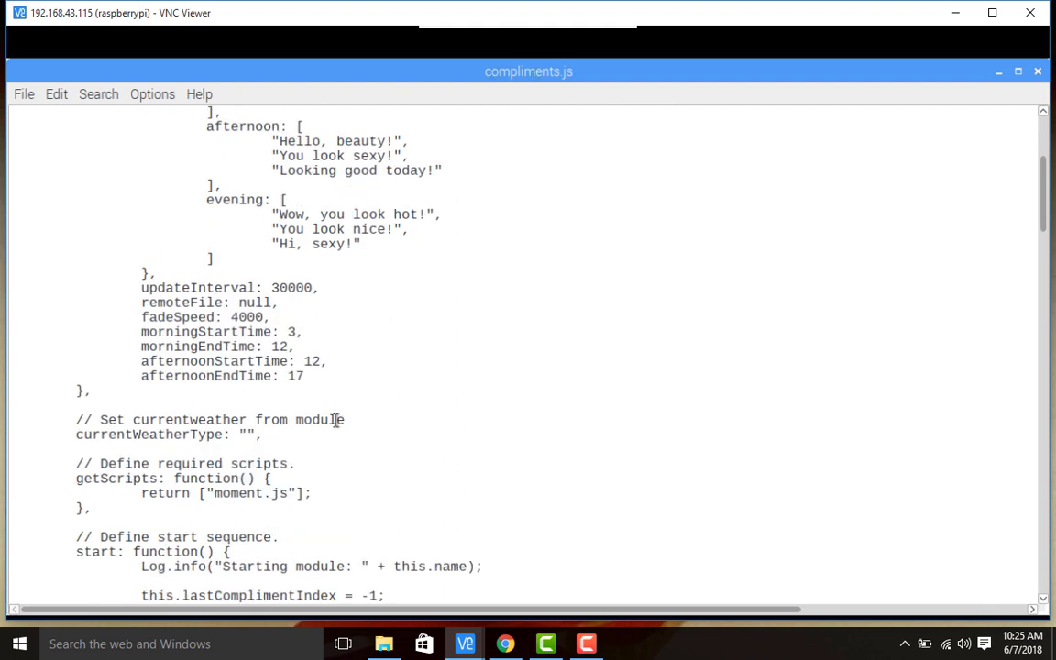
pyautogui.scroll(1, 325, 419)
pyautogui.hotkey('alt', 'Tab')
pyautogui.hotkey('alt', 'Tab')
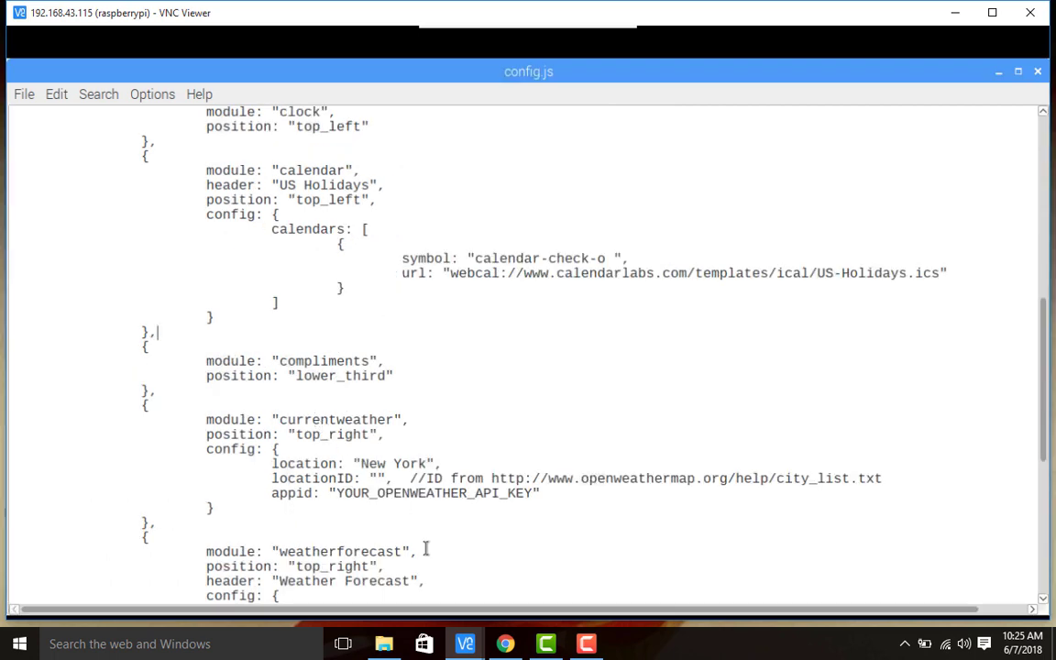
pyautogui.scroll(-1, 328, 459)
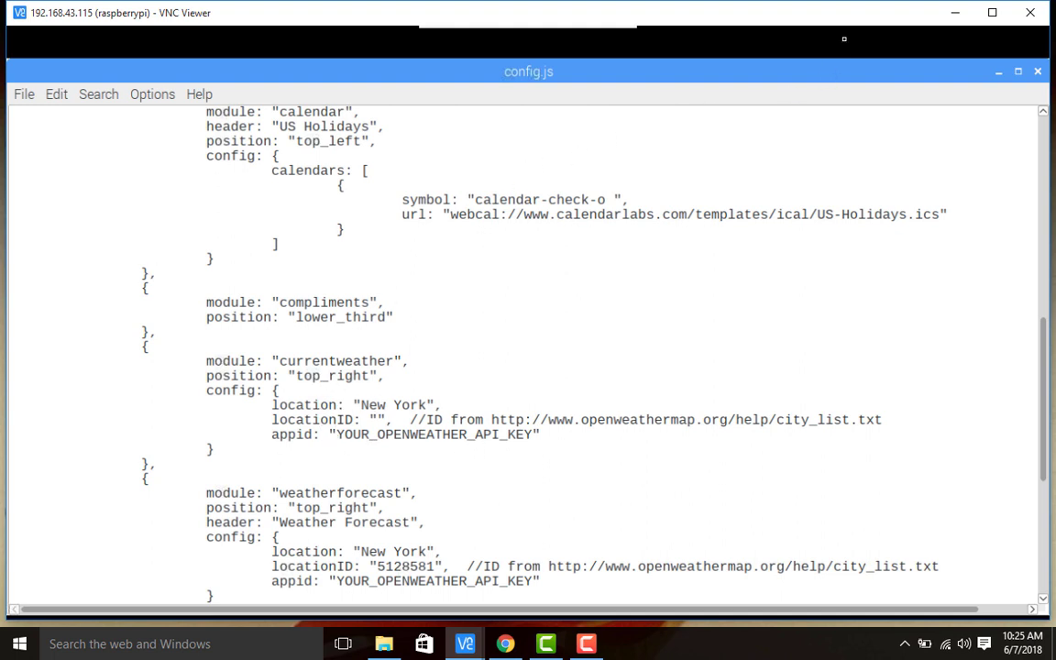
pyautogui.hotkey('alt', 'Tab')
pyautogui.moveTo(492, 419); pyautogui.dragTo(882, 417)
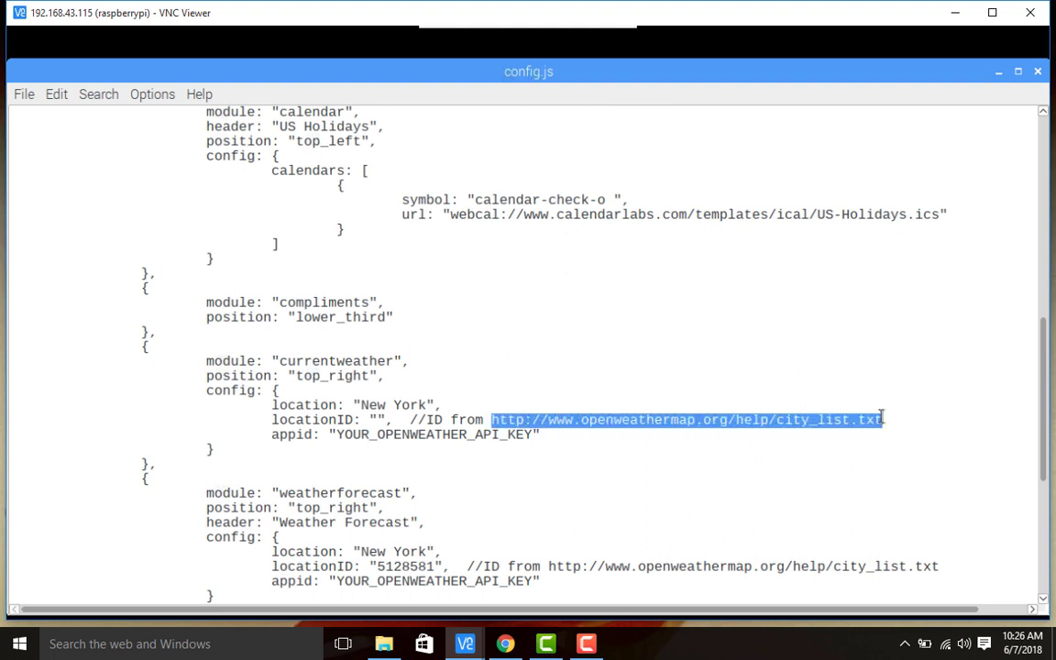
pyautogui.rightClick(731, 433)
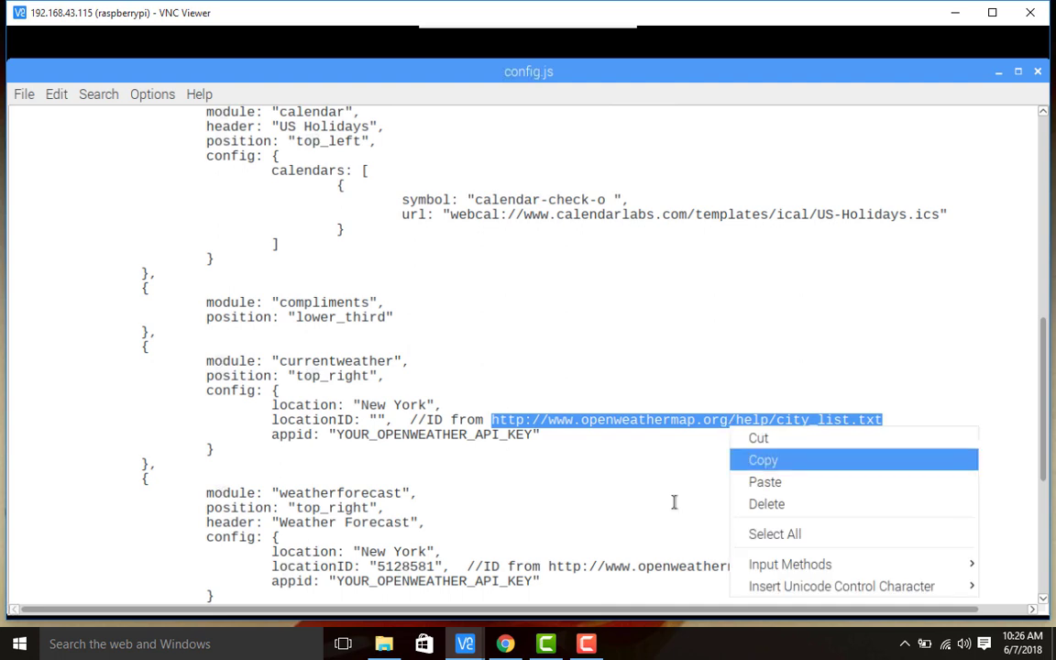
pyautogui.click(744, 459)
# Step: Switch to Chrome and look up New York City's location ID in OpenWeatherMap's city_list.txt
pyautogui.click(511, 645)
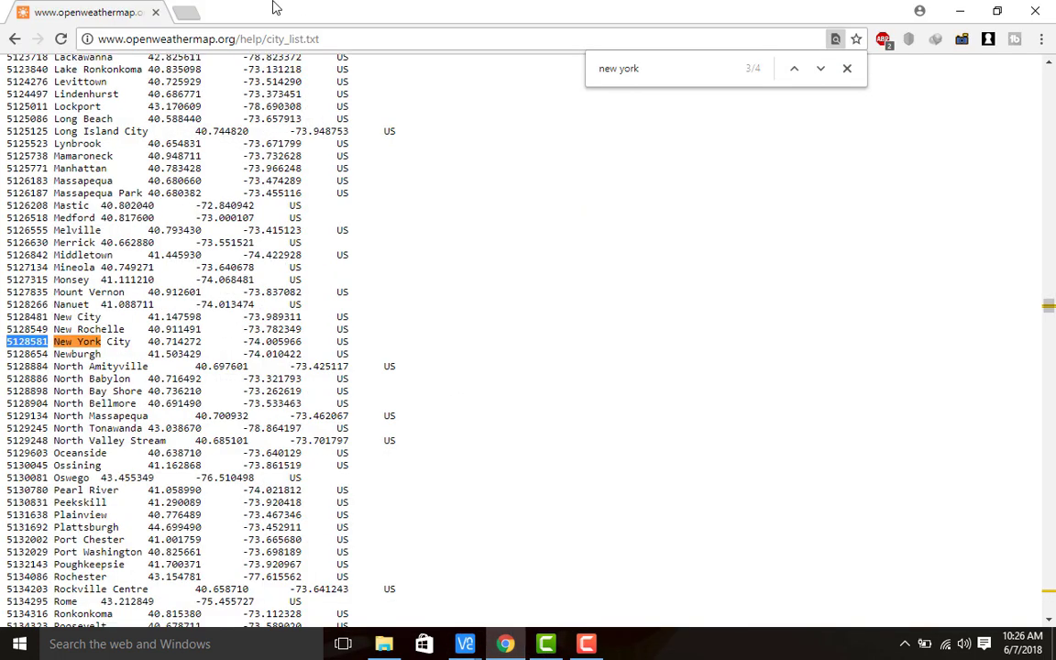
pyautogui.doubleClick(353, 41)
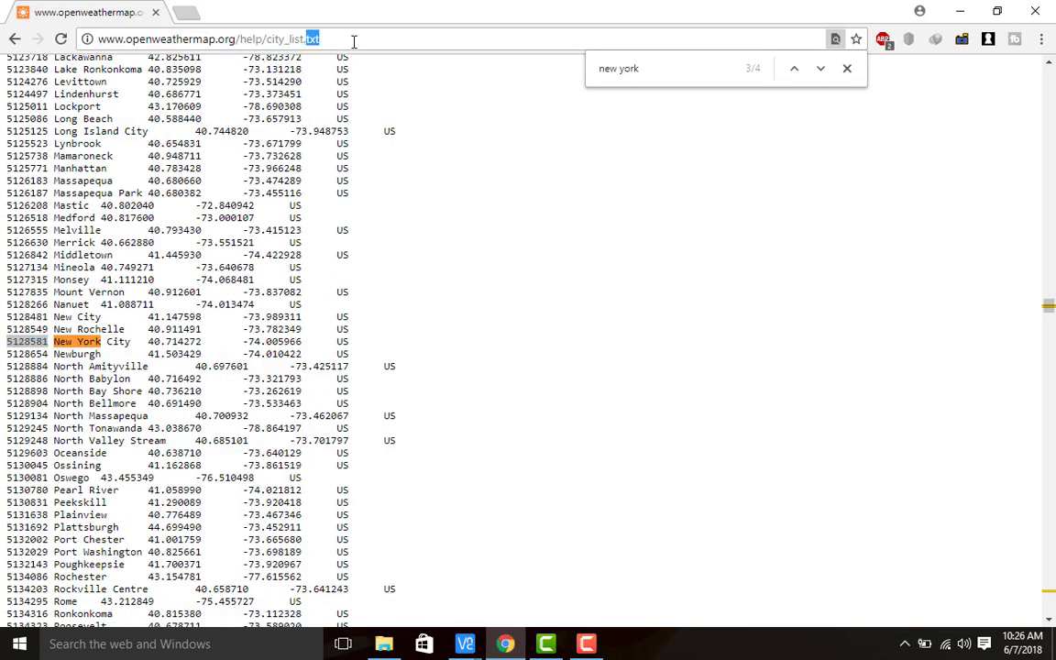
pyautogui.click(376, 37)
pyautogui.scroll(8, 376, 147)
pyautogui.scroll(8, 376, 157)
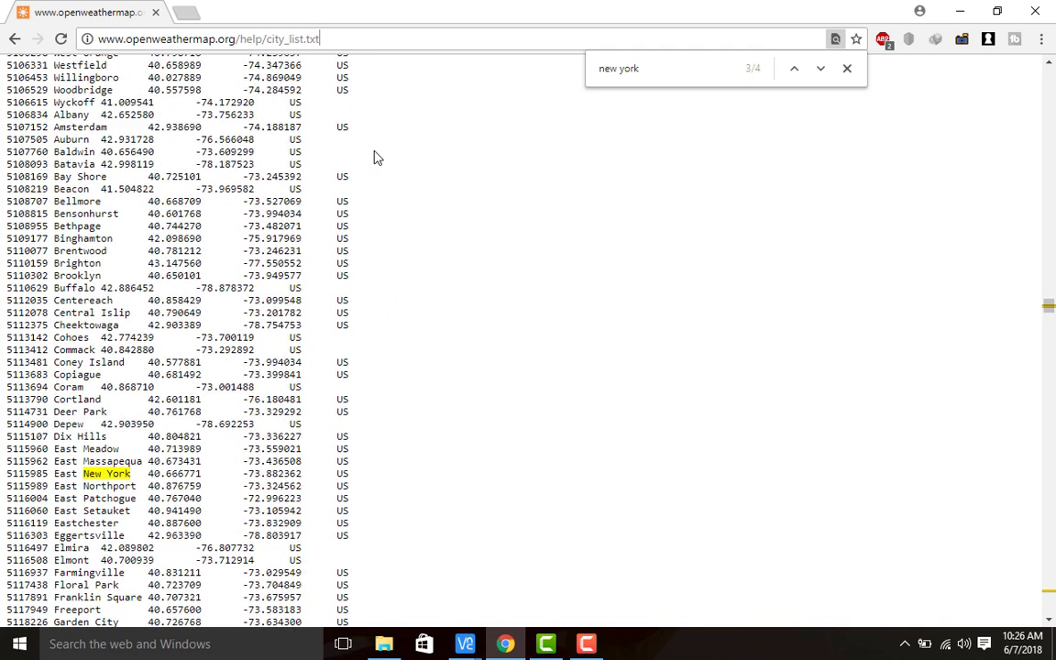
pyautogui.moveTo(638, 67); pyautogui.dragTo(579, 70)
pyautogui.scroll(-3, 611, 101)
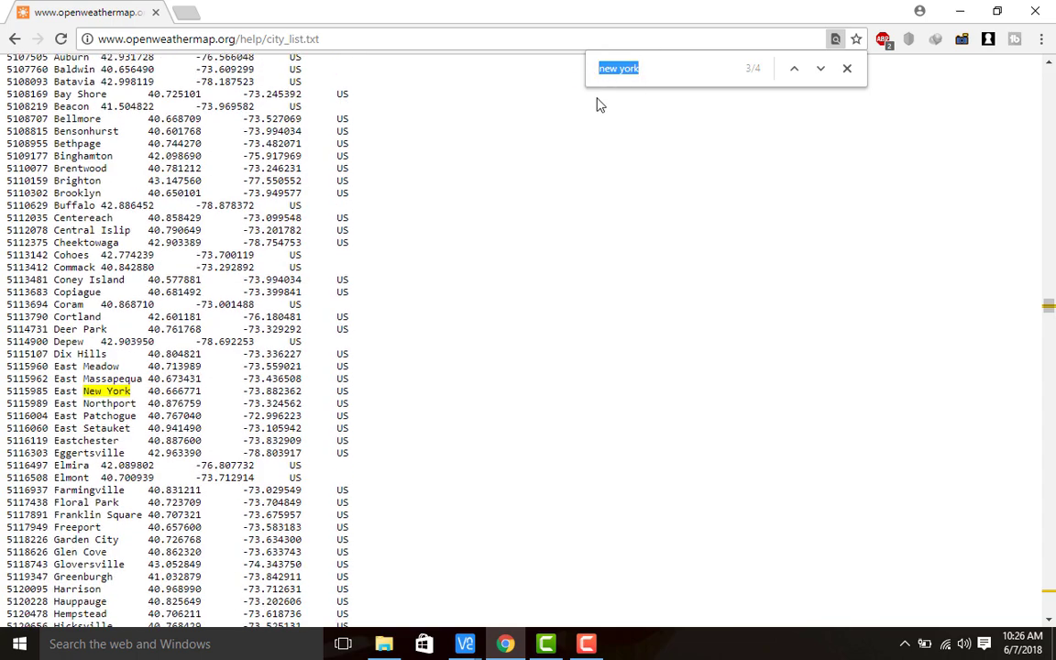
pyautogui.scroll(-10, 103, 230)
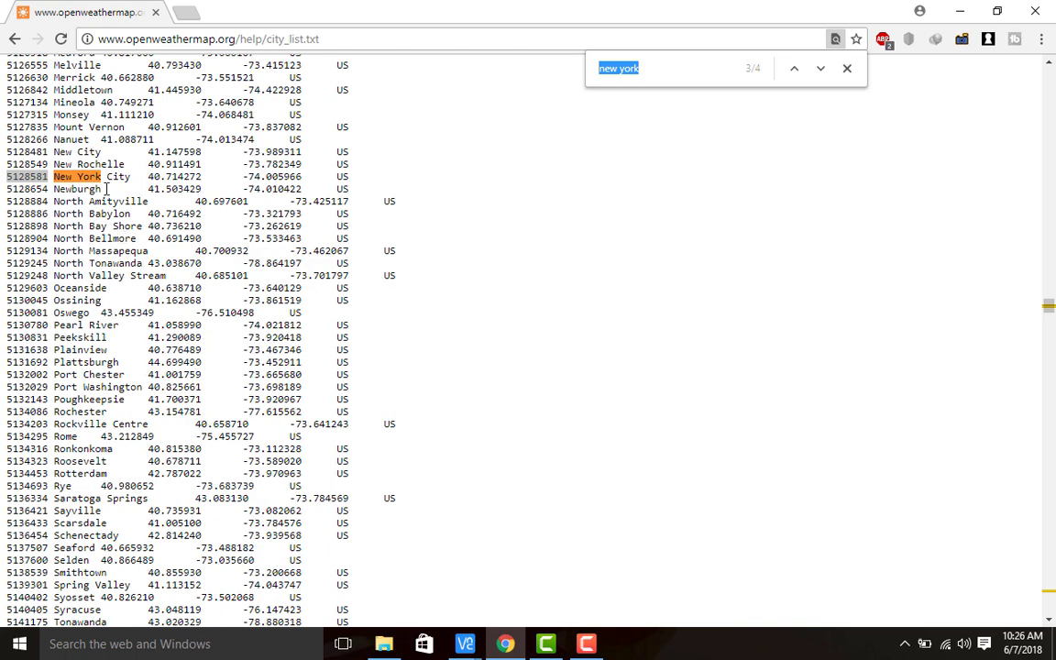
# Step: Return to config.js in VNC Viewer and examine the currentweather appid placeholder and the weatherforecast module's location settings
pyautogui.click(469, 645)
pyautogui.click(488, 595)
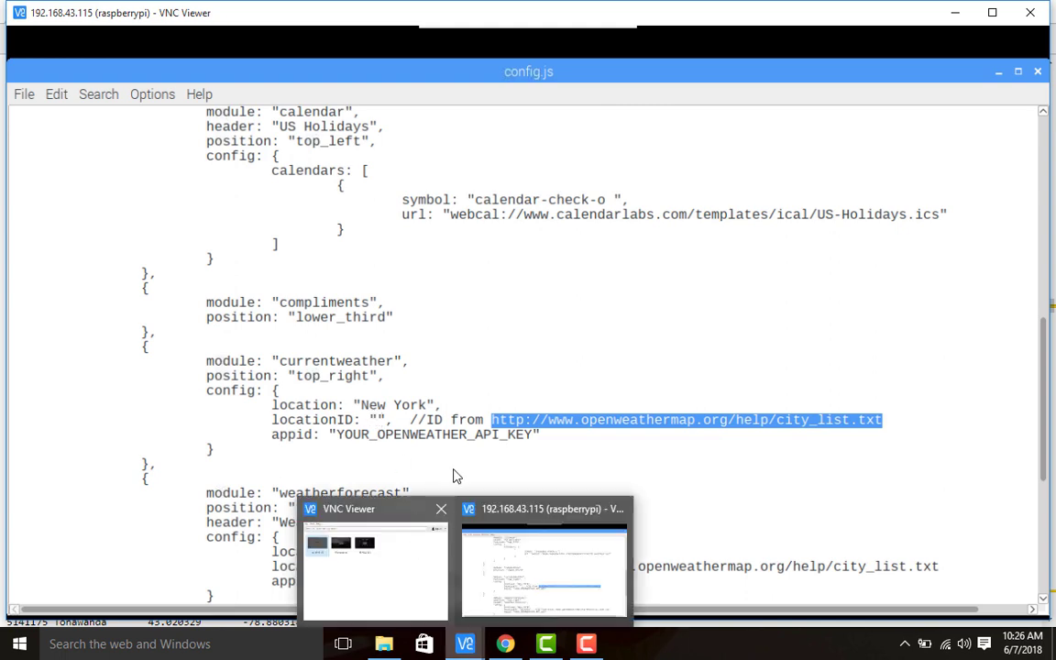
pyautogui.click(953, 15)
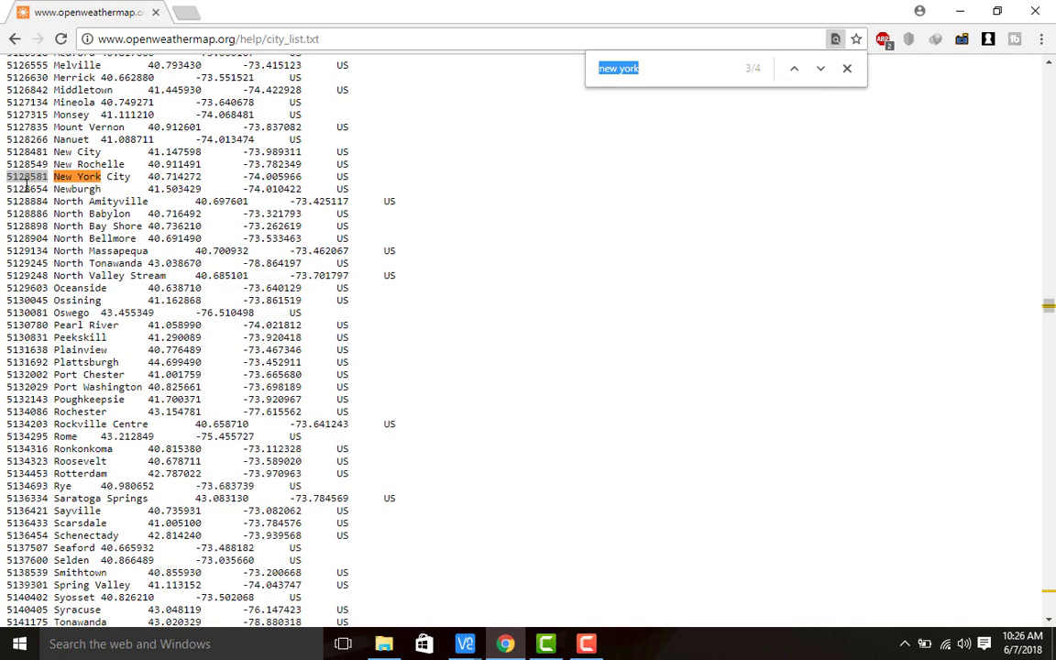
pyautogui.click(960, 11)
pyautogui.click(464, 643)
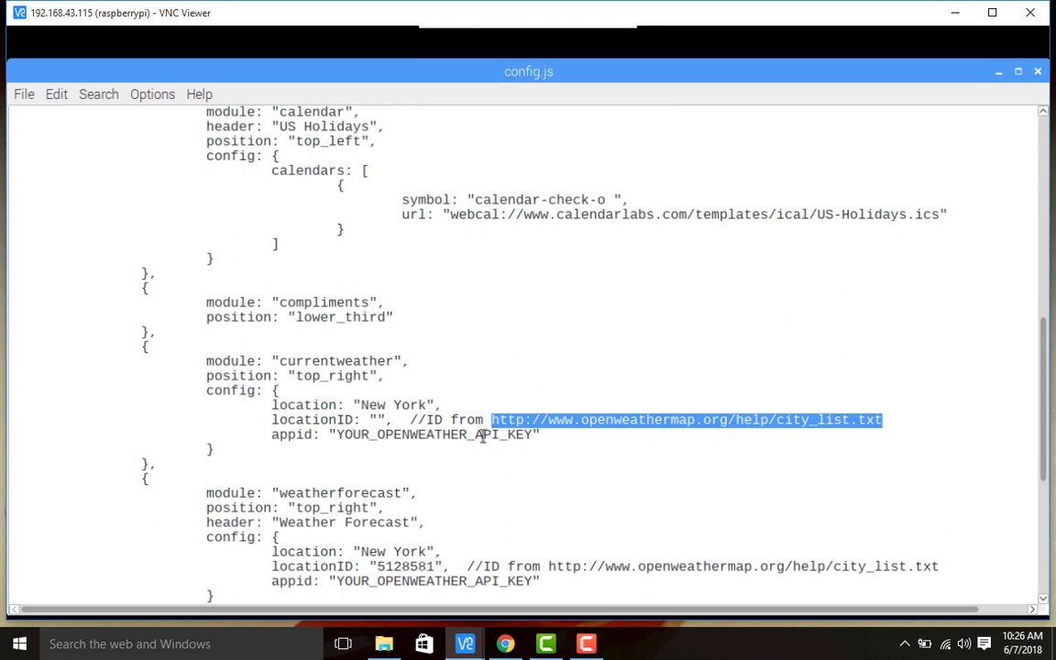
pyautogui.moveTo(337, 435); pyautogui.dragTo(527, 437)
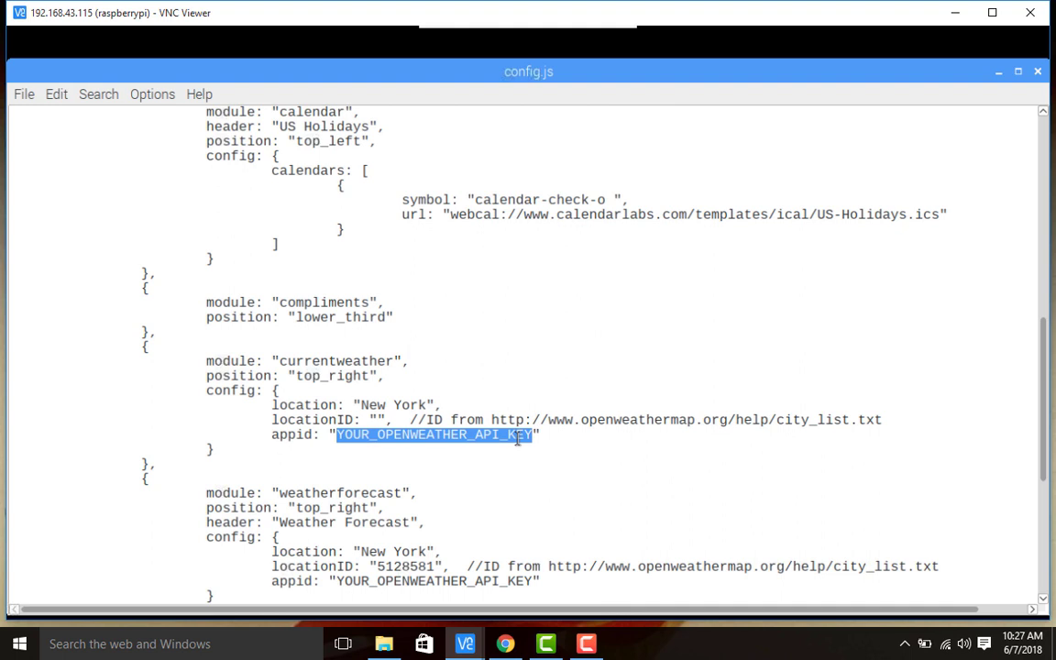
pyautogui.scroll(-3, 515, 439)
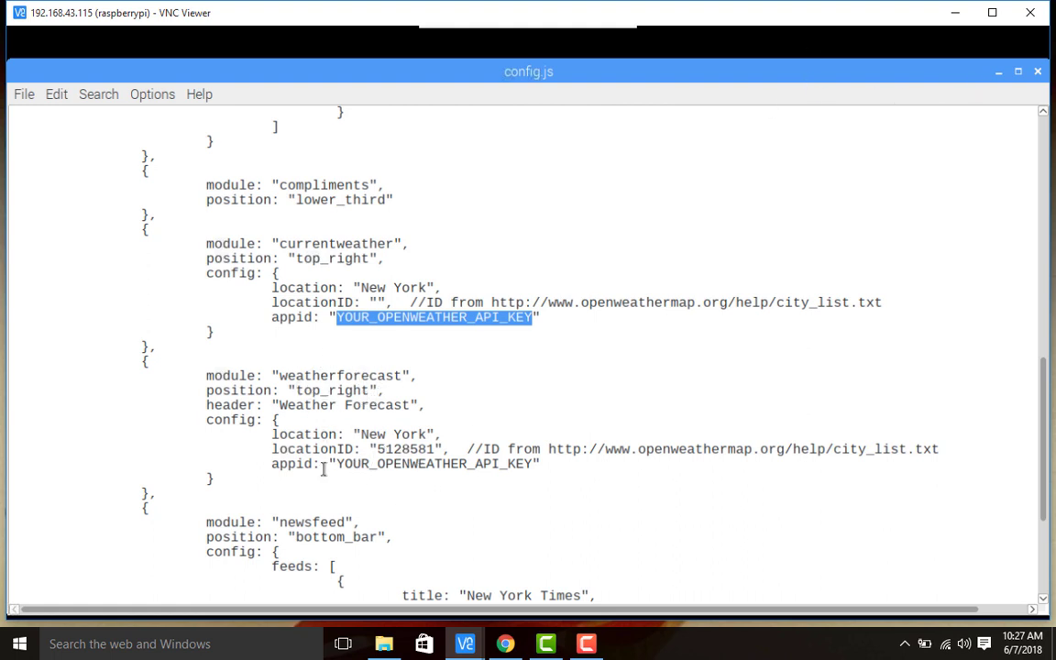
# Step: Compare the newsfeed module's New York Times title and feed settings in config.js with the running MagicMirror display
pyautogui.click(998, 71)
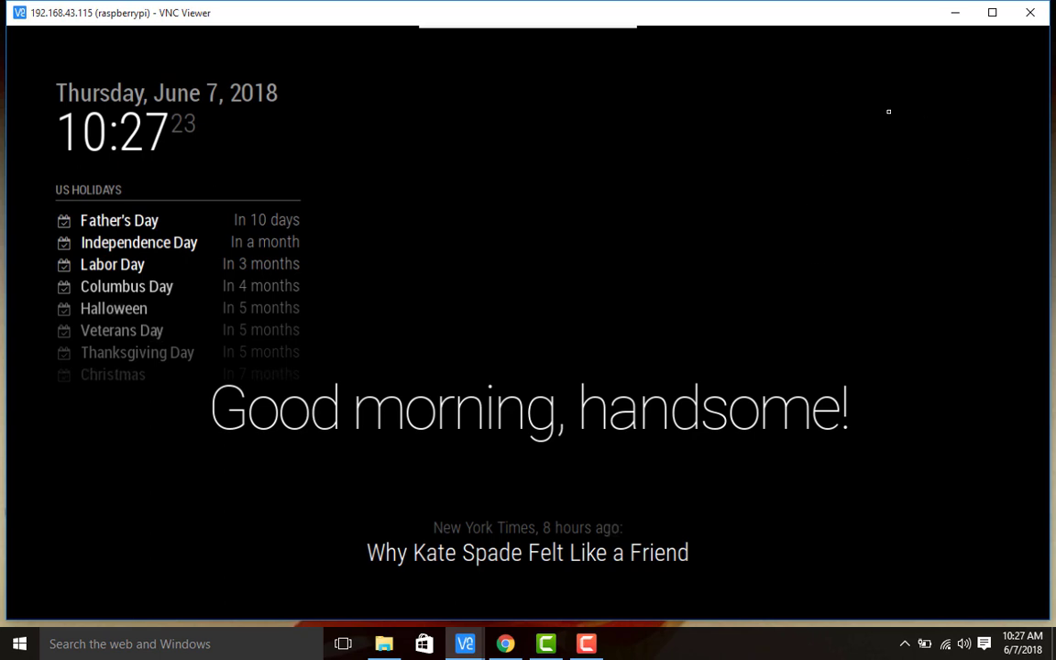
pyautogui.hotkey('alt', 'Tab')
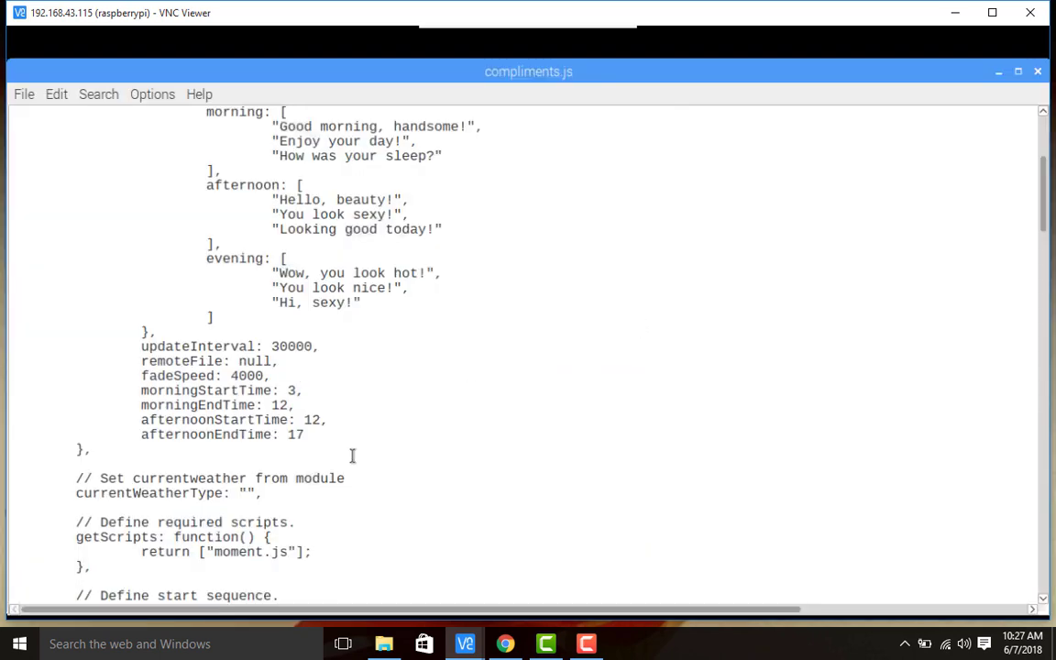
pyautogui.hotkey('alt', 'Tab')
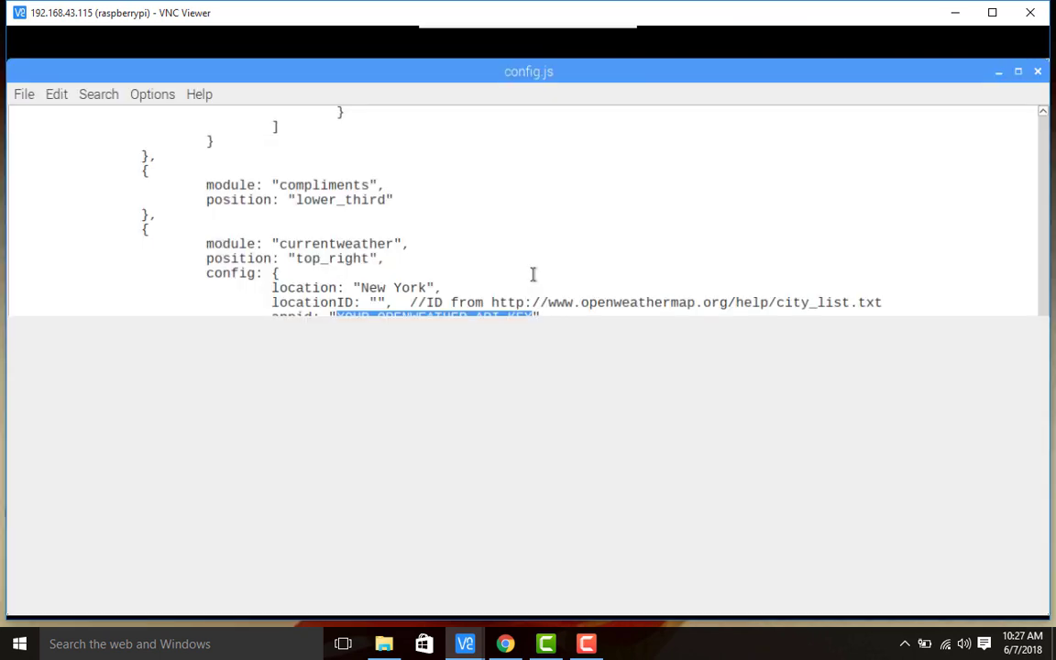
pyautogui.scroll(-4, 502, 326)
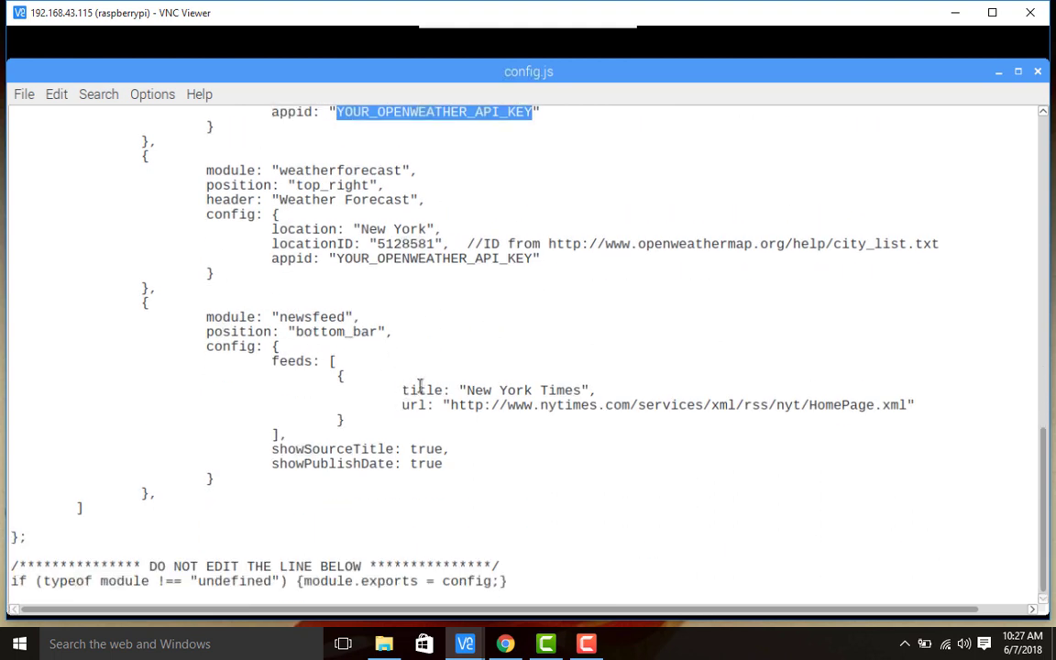
pyautogui.click(867, 37)
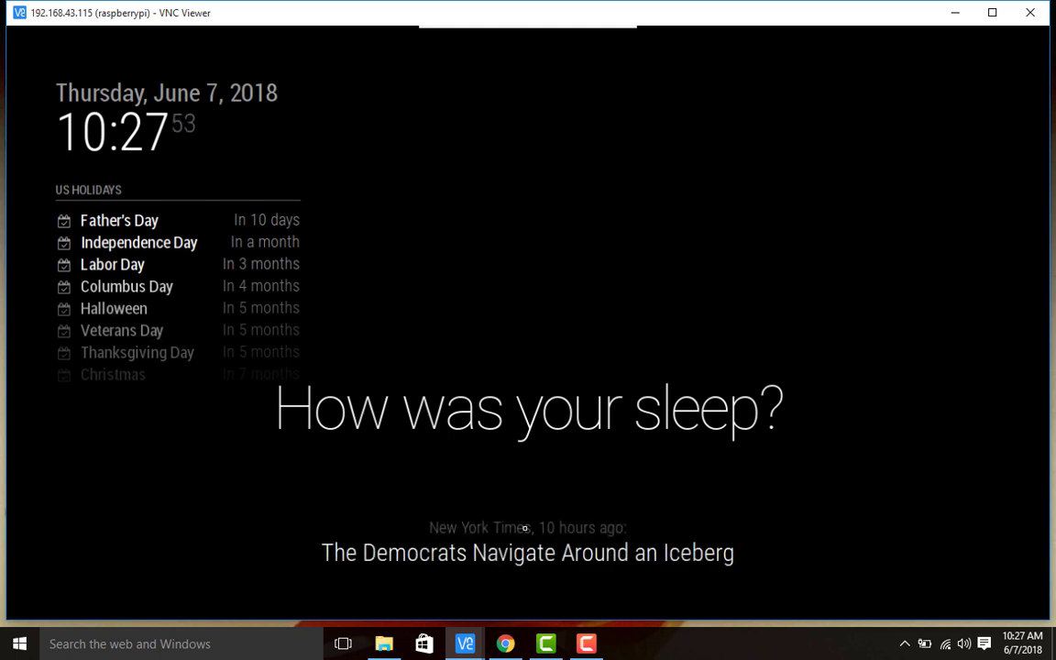
pyautogui.hotkey('alt', 'Tab')
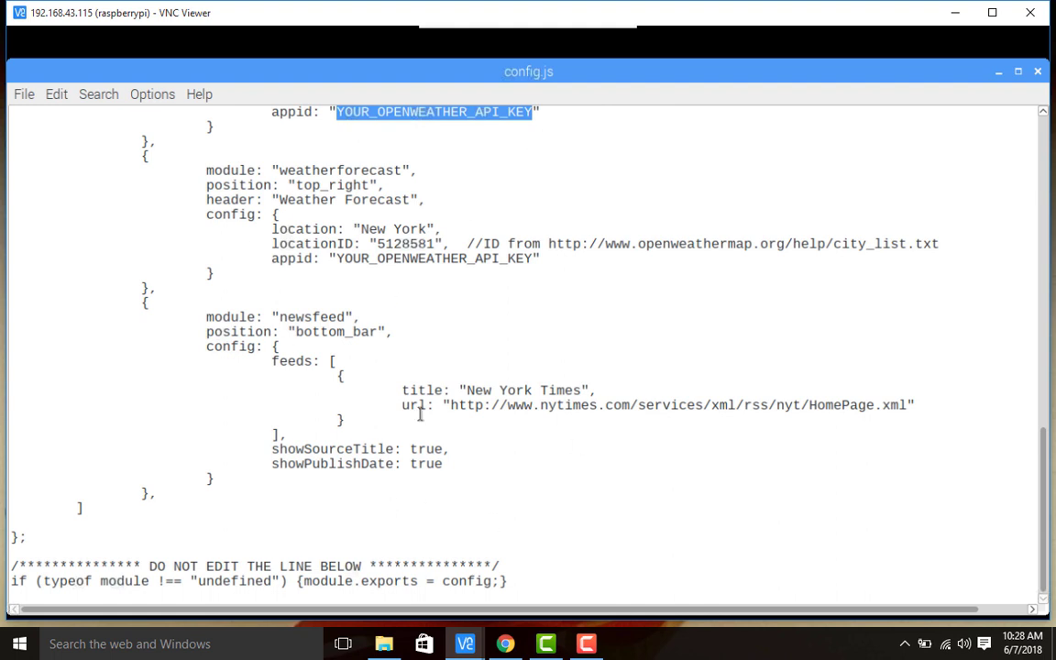
pyautogui.moveTo(471, 389); pyautogui.dragTo(578, 390)
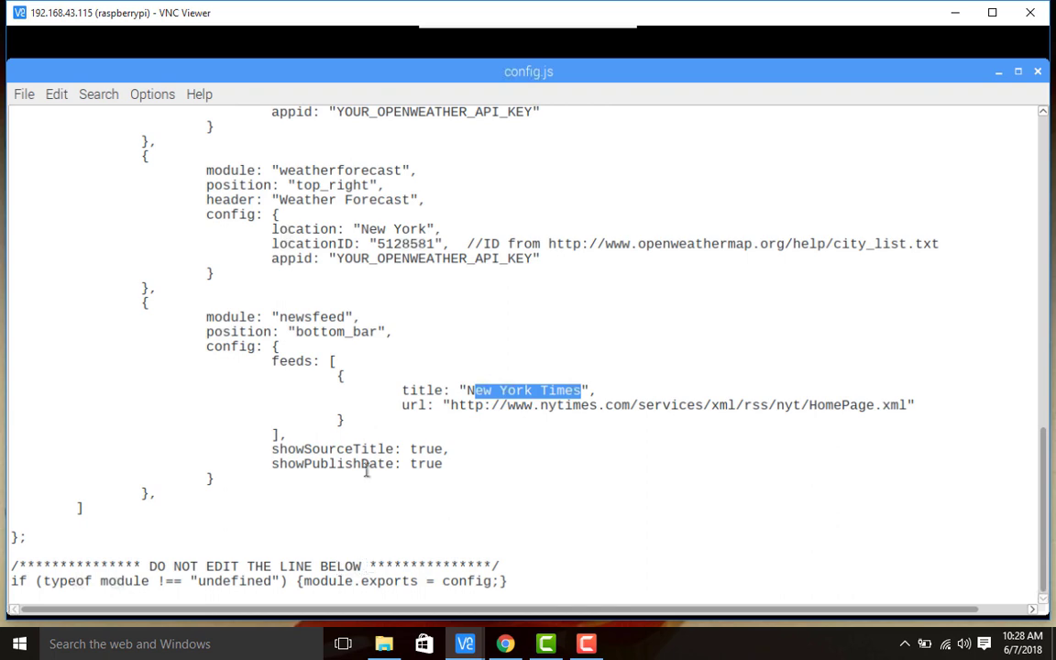
# Step: Return to the file manager and open custom.css from the MagicMirror/css folder
pyautogui.scroll(15, 362, 450)
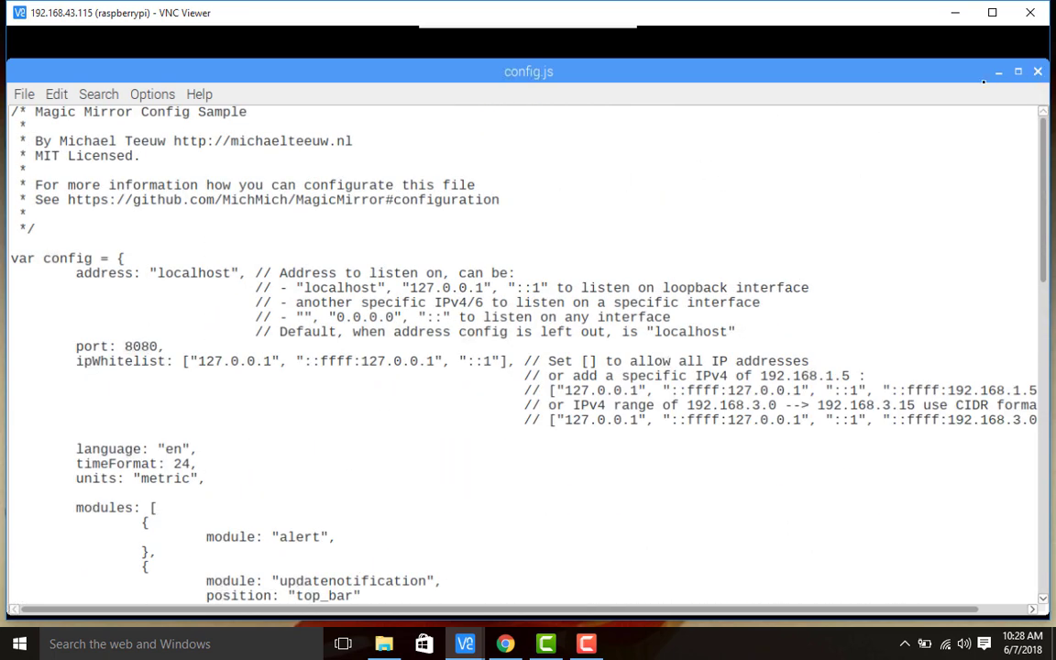
pyautogui.click(998, 73)
pyautogui.hotkey('alt', 'Tab')
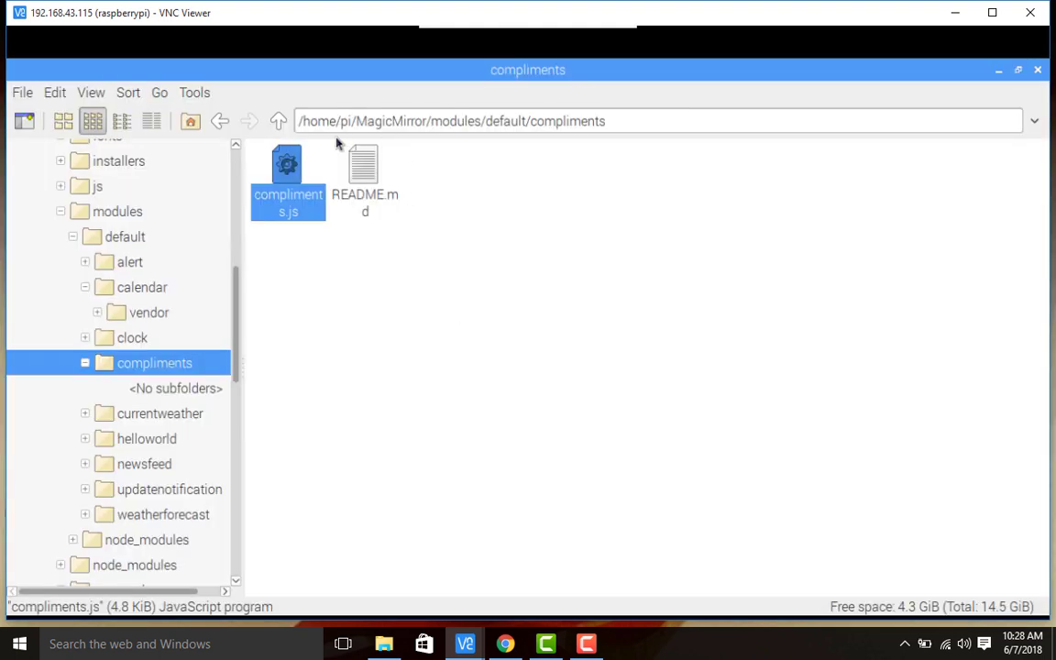
pyautogui.click(278, 121)
pyautogui.click(277, 121)
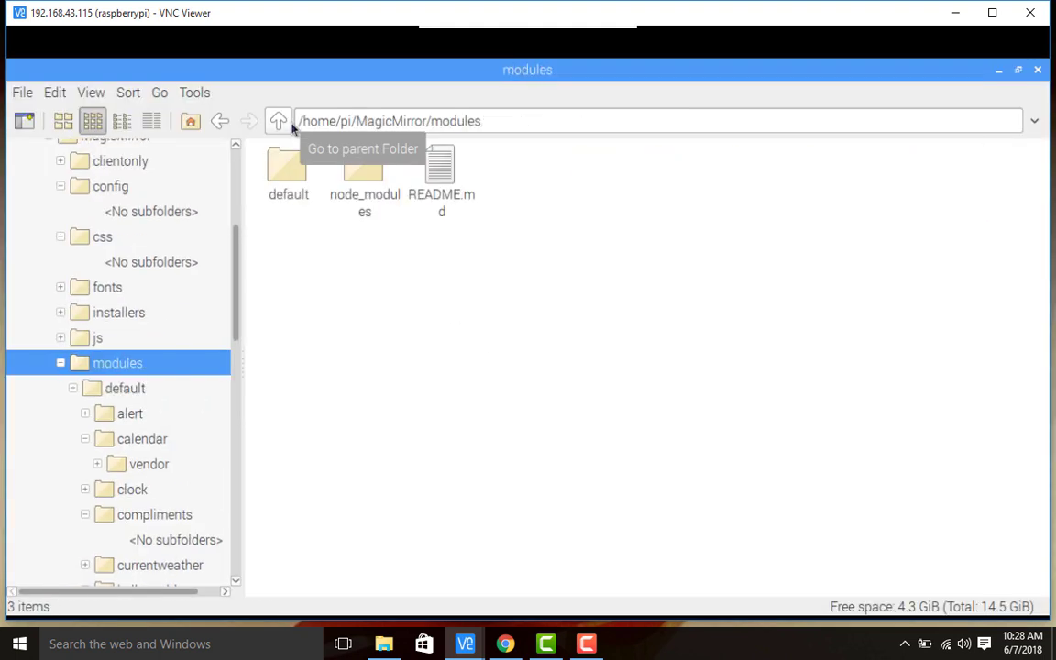
pyautogui.click(278, 121)
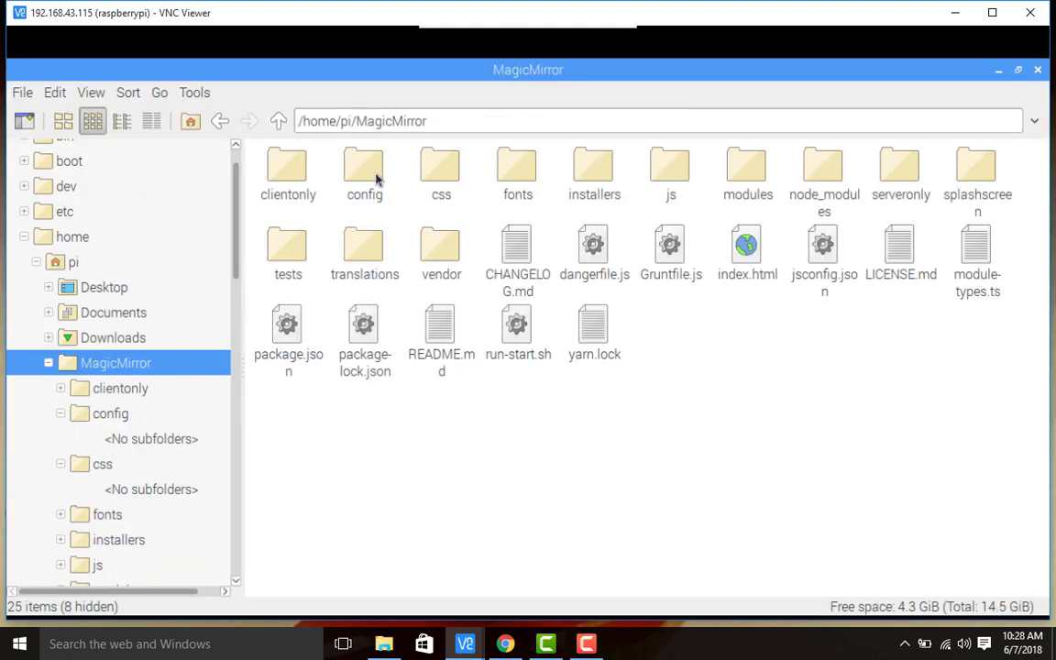
pyautogui.doubleClick(445, 170)
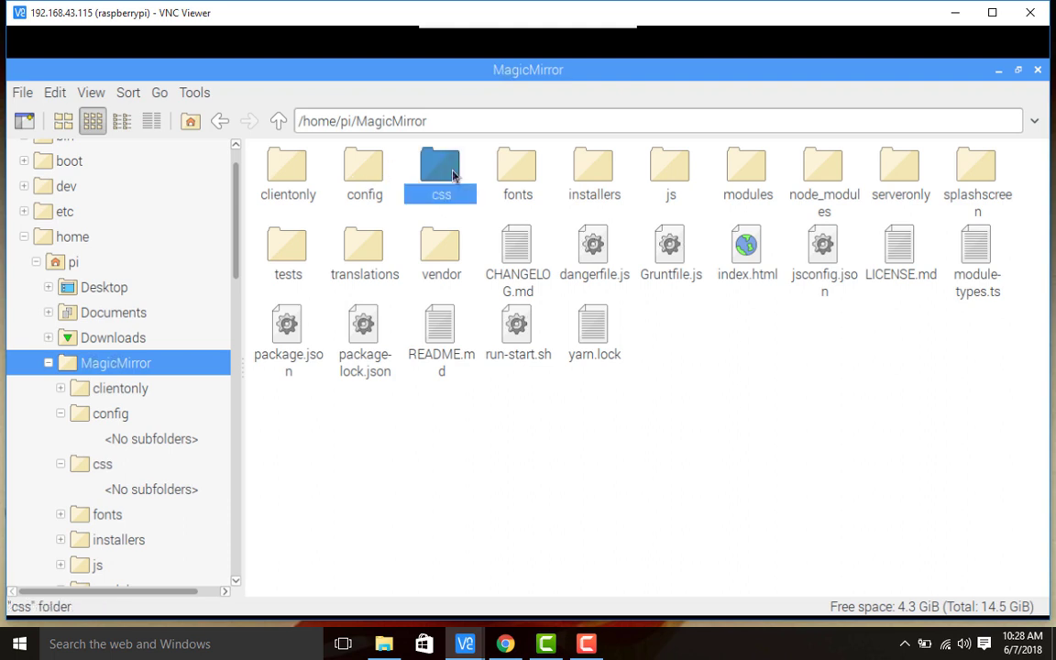
pyautogui.click(292, 173)
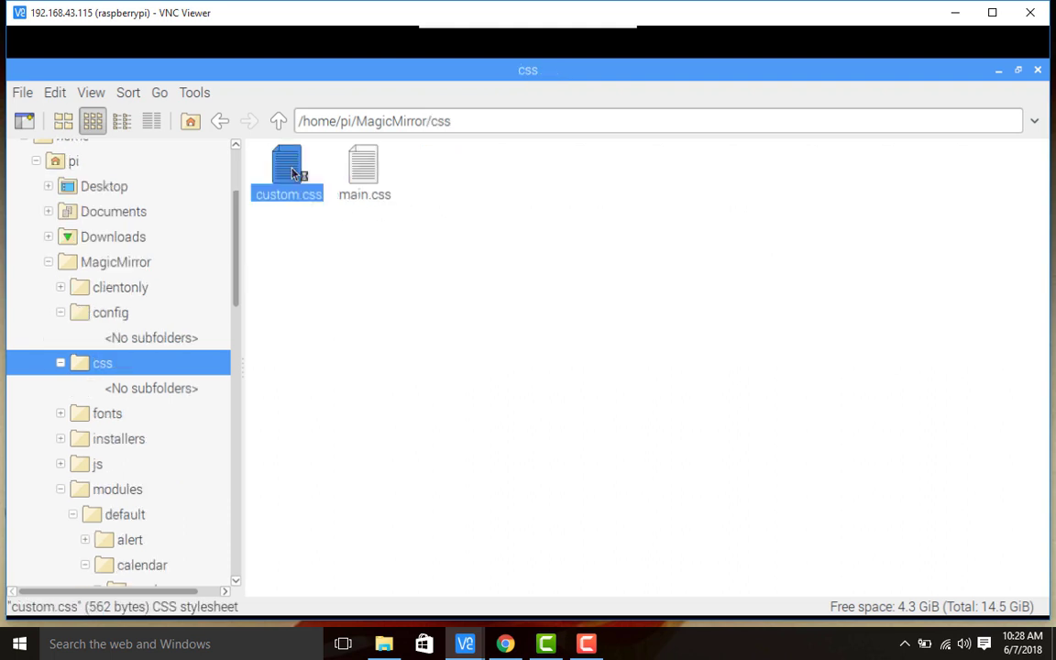
pyautogui.doubleClick(293, 174)
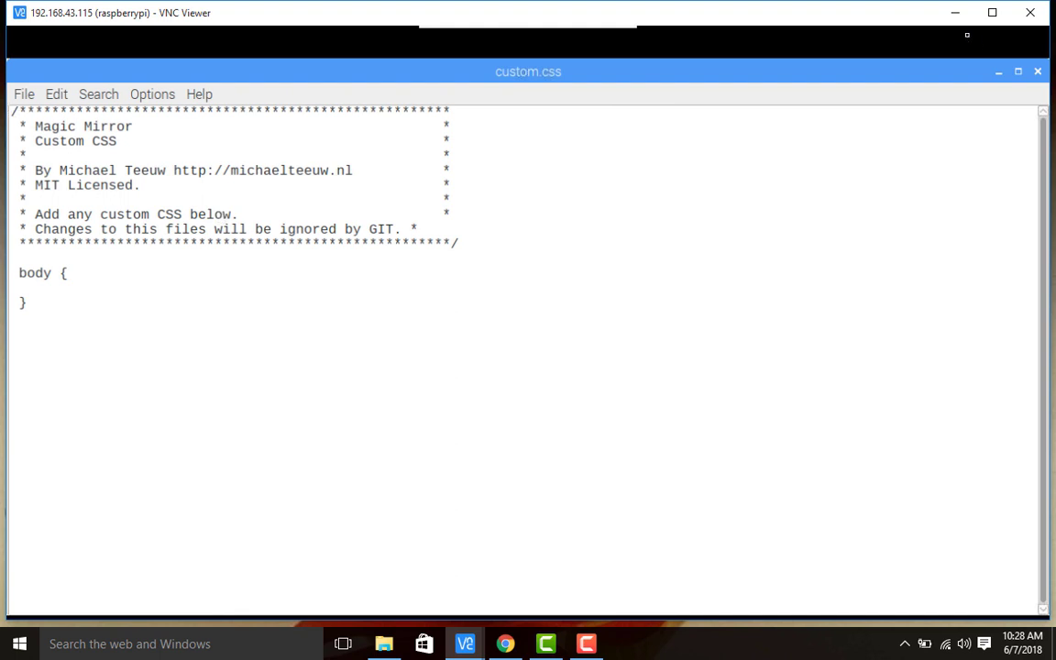
# Step: Close custom.css and go to the MagicMirror/modules/default/calendar folder
pyautogui.click(1038, 71)
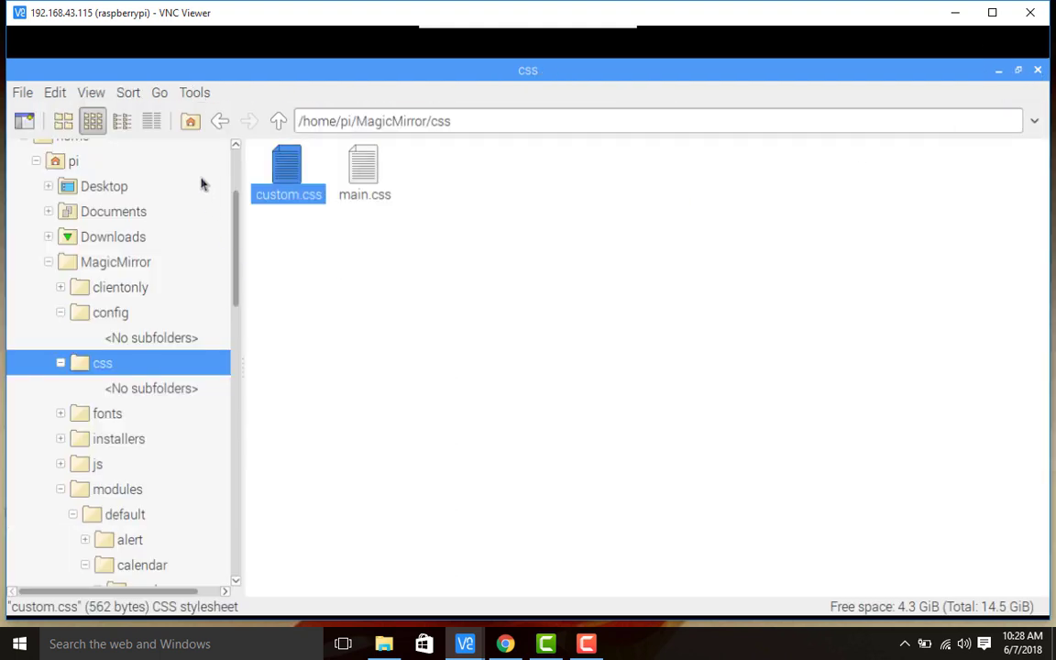
pyautogui.click(278, 123)
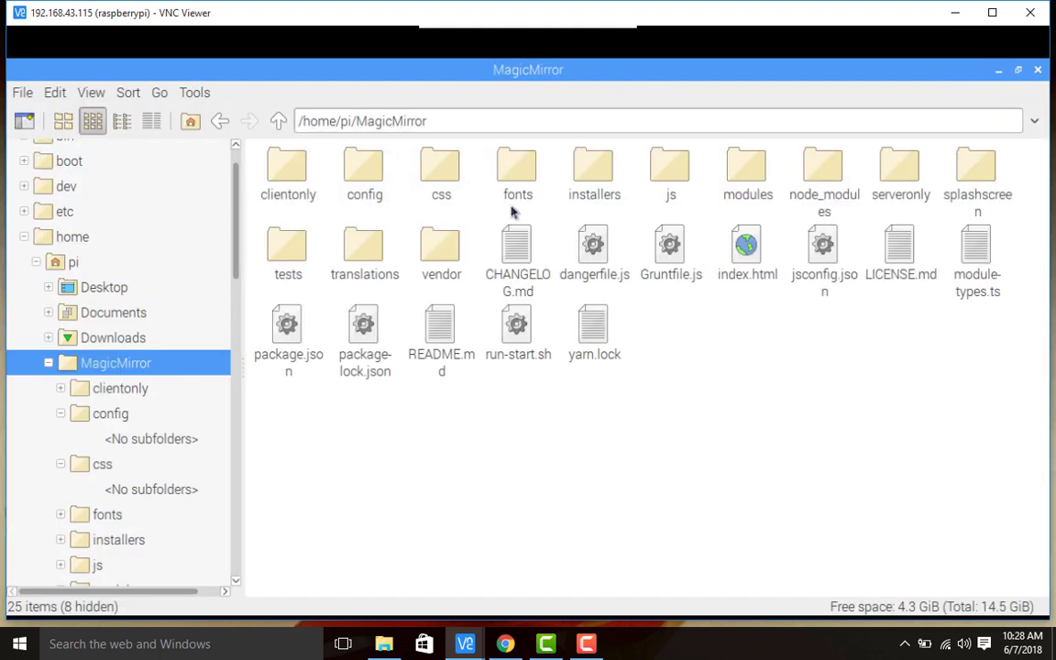
pyautogui.doubleClick(746, 167)
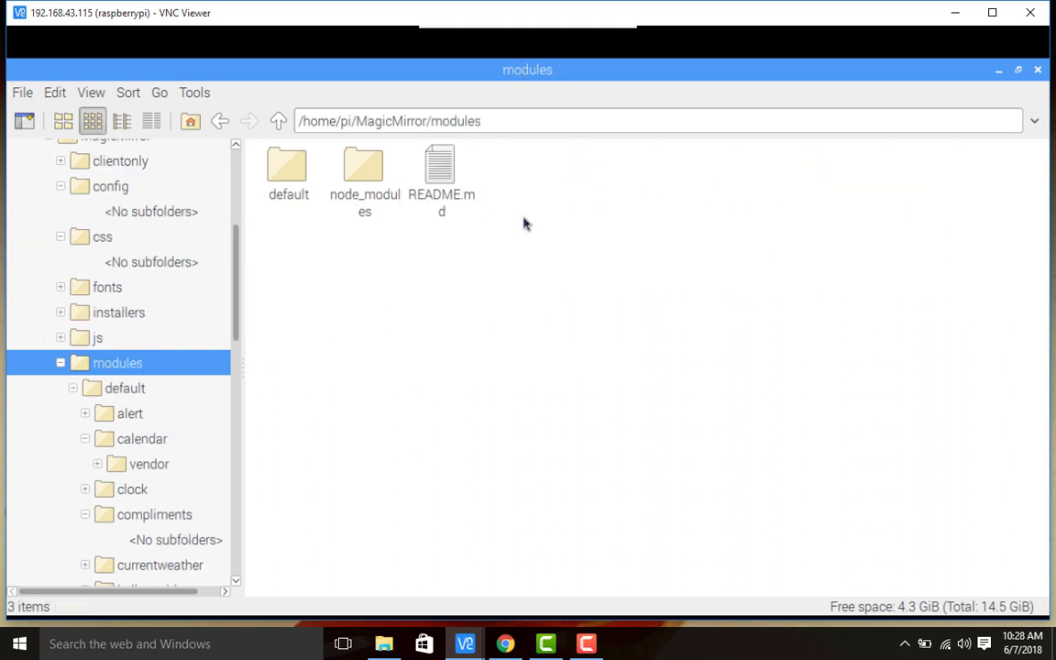
pyautogui.doubleClick(280, 165)
pyautogui.click(378, 174)
pyautogui.doubleClick(379, 174)
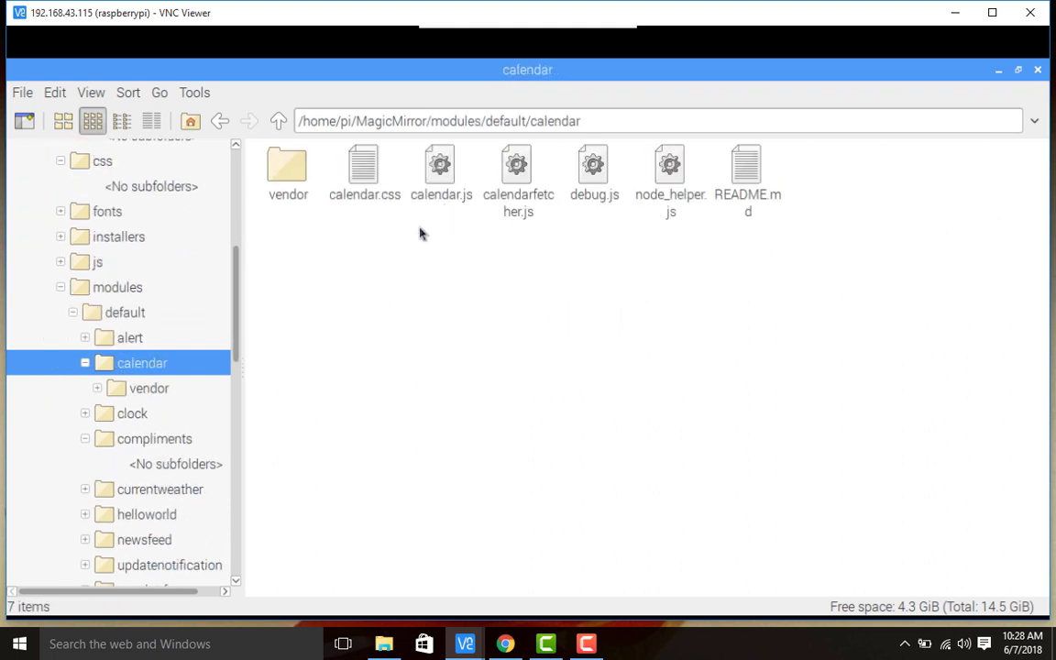
# Step: Examine the style rules in calendar.css, close the file and return to the default modules folder
pyautogui.doubleClick(355, 170)
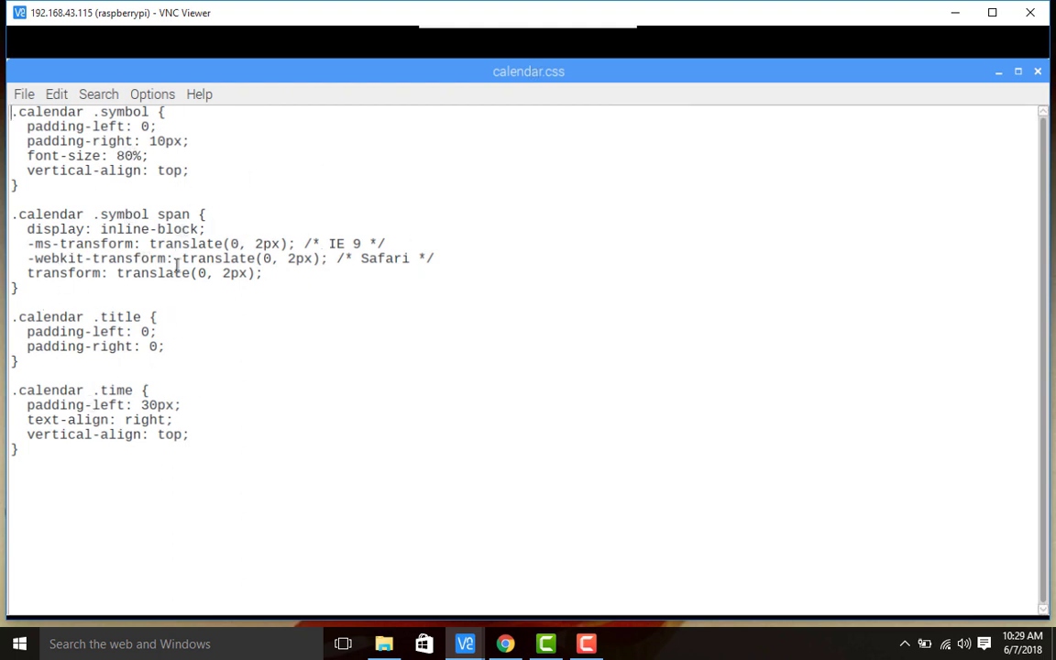
pyautogui.click(1037, 71)
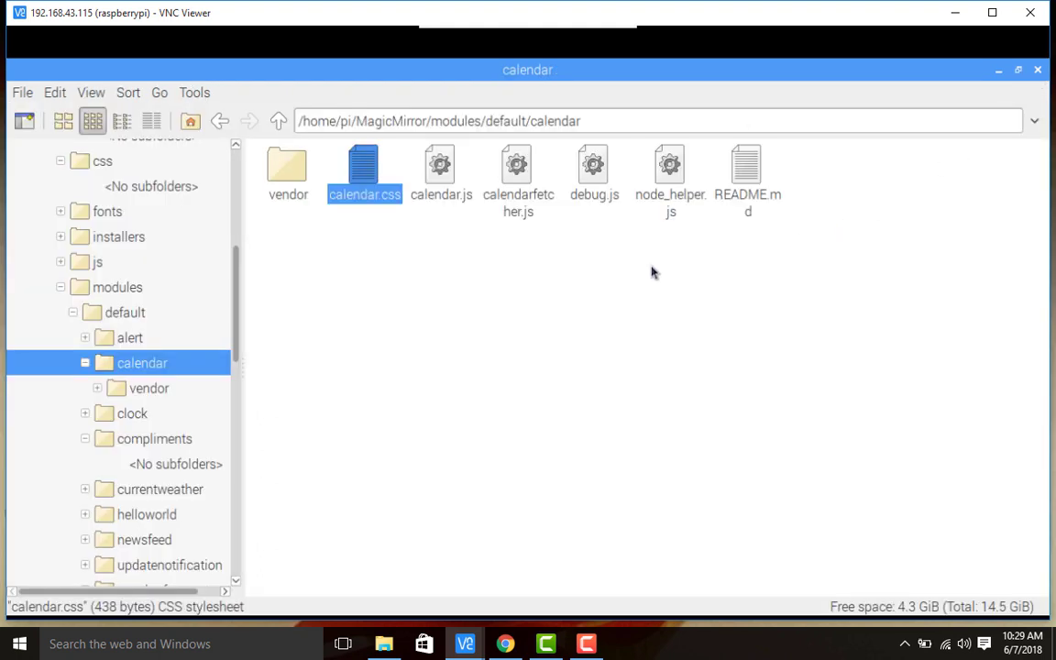
pyautogui.click(278, 122)
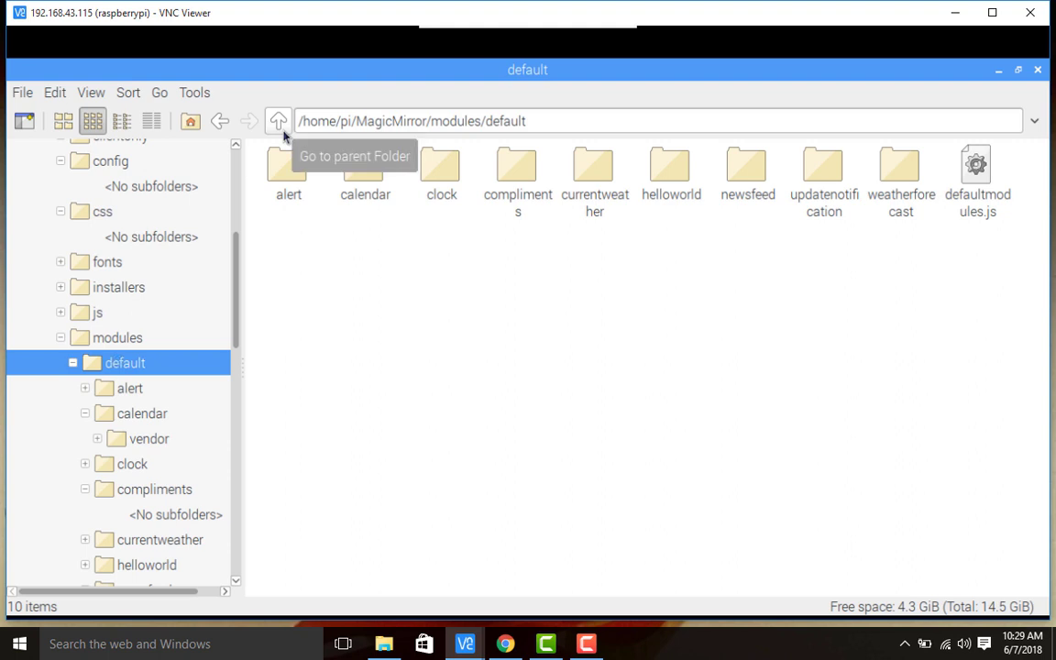
# Step: Go up from the default modules folder to the MagicMirror folder and open its modules subfolder
pyautogui.click(279, 122)
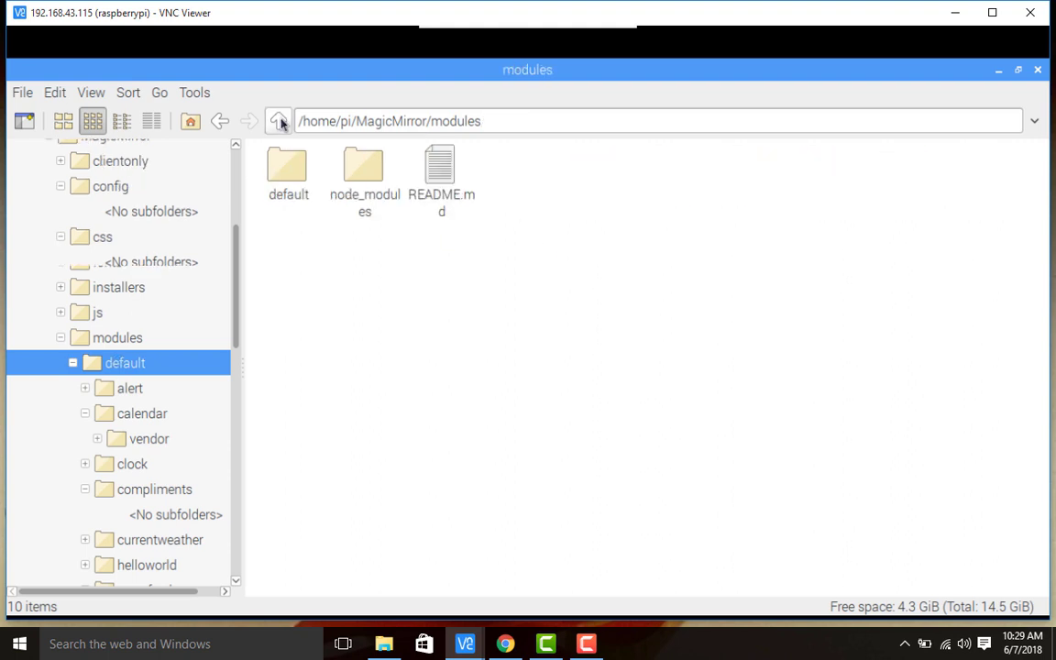
pyautogui.click(279, 122)
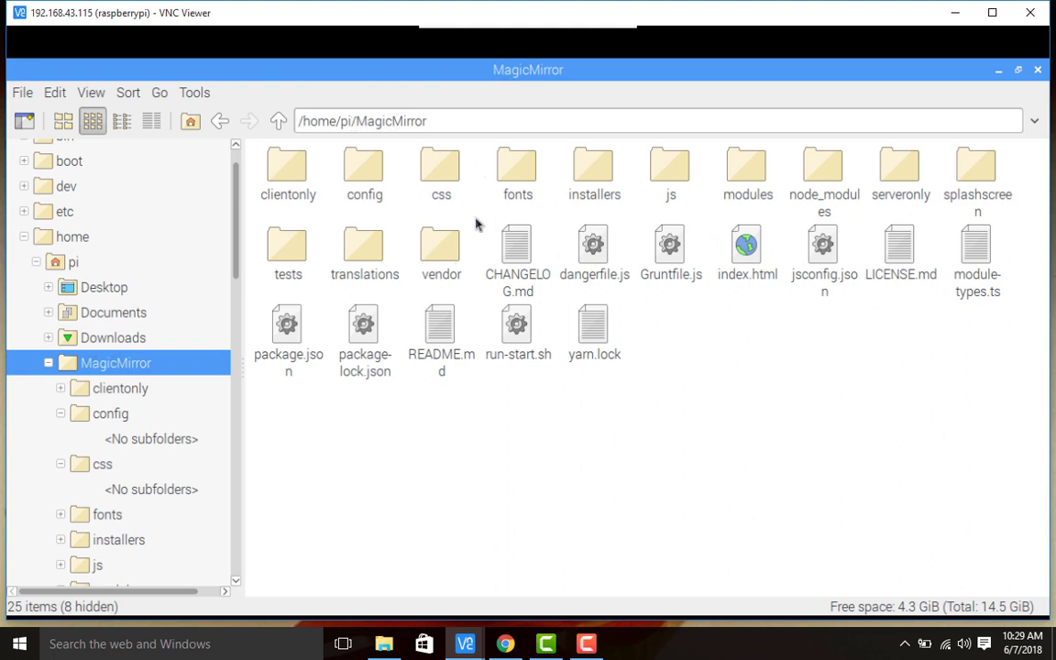
pyautogui.click(371, 161)
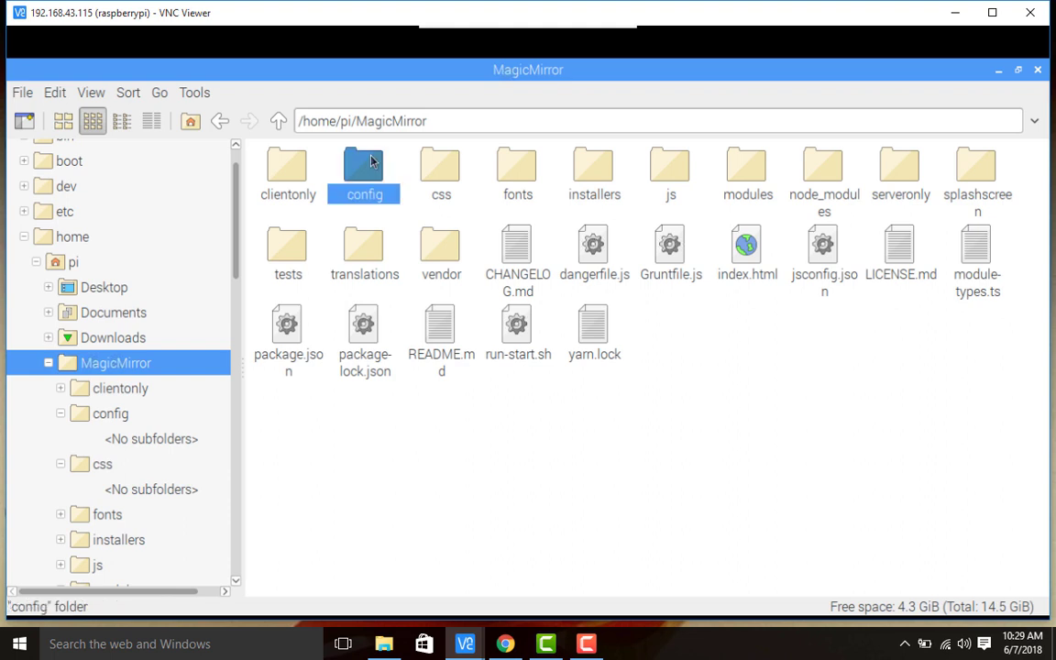
pyautogui.click(753, 167)
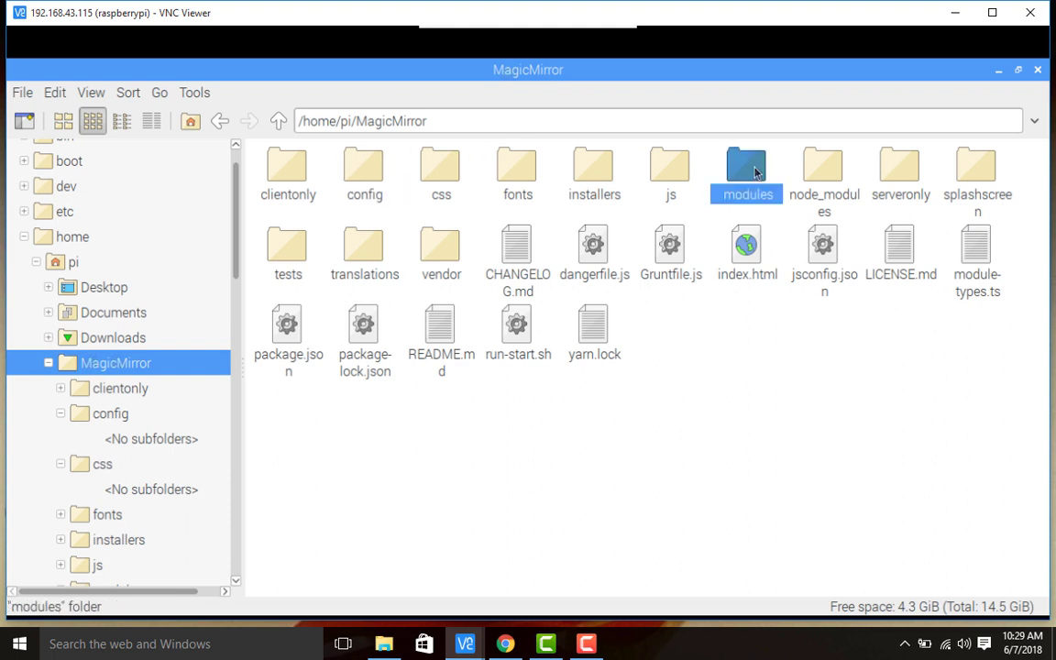
pyautogui.doubleClick(753, 167)
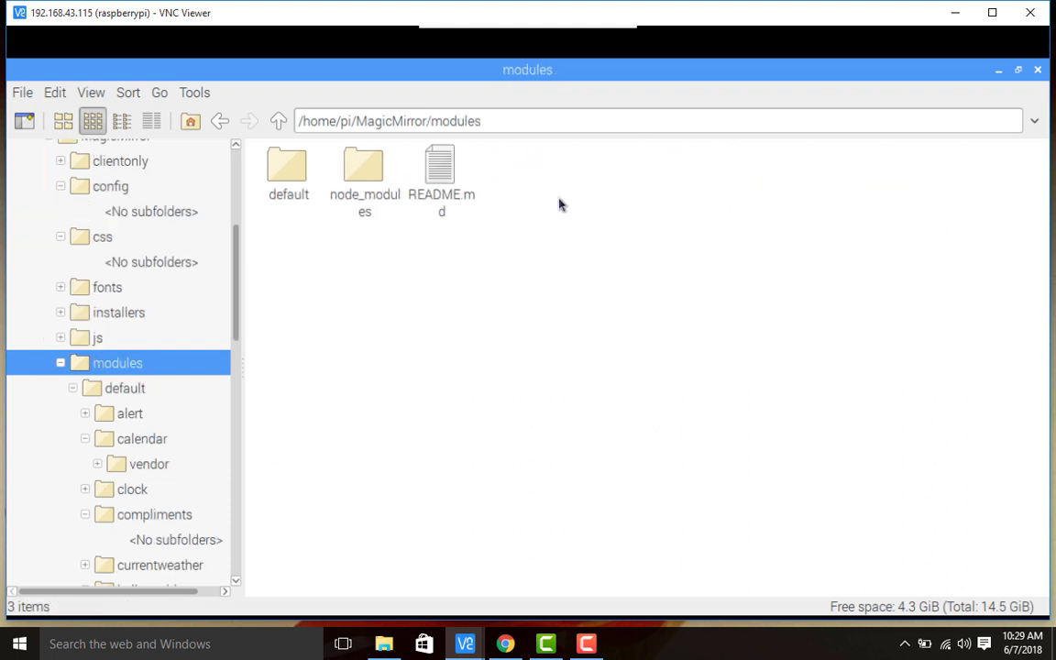
# Step: Return to the MagicMirror folder and open config.js from its config subfolder
pyautogui.click(278, 121)
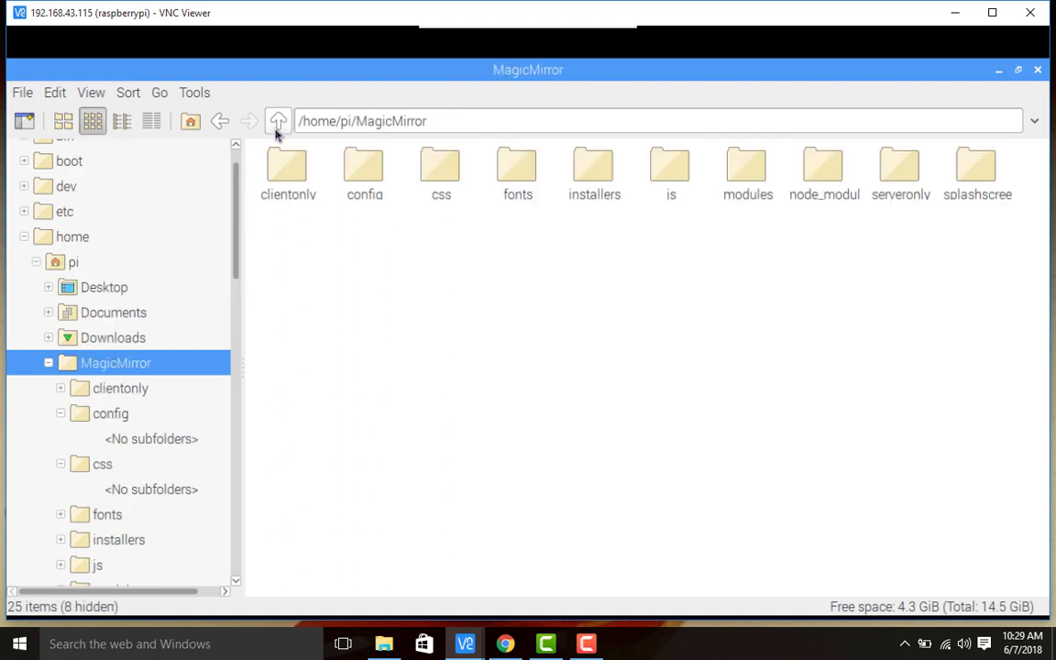
pyautogui.click(371, 172)
pyautogui.doubleClick(371, 172)
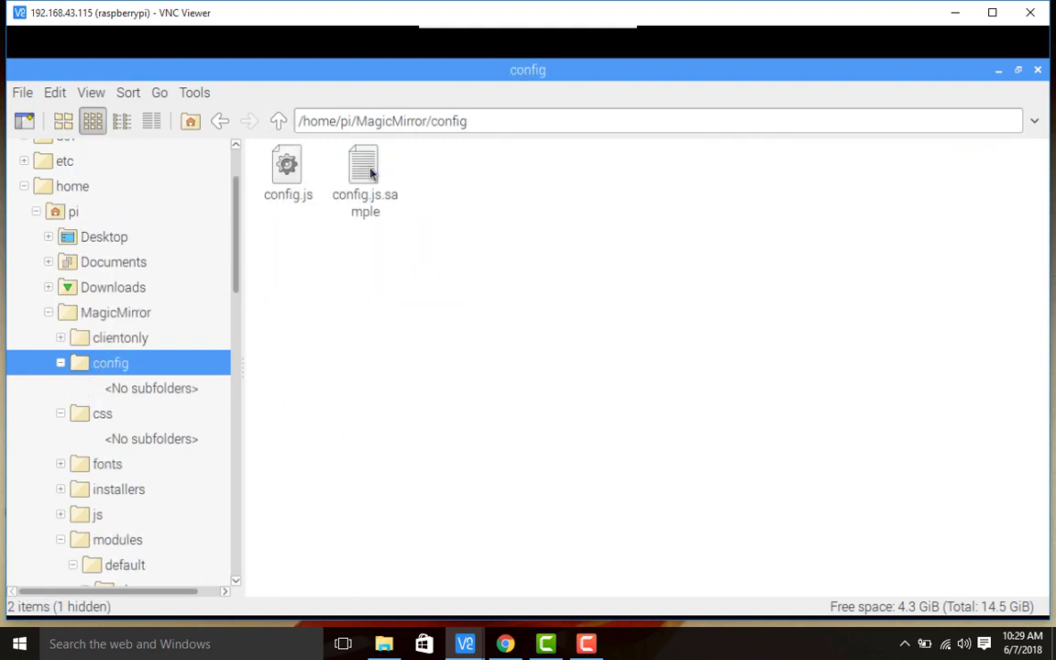
pyautogui.doubleClick(292, 167)
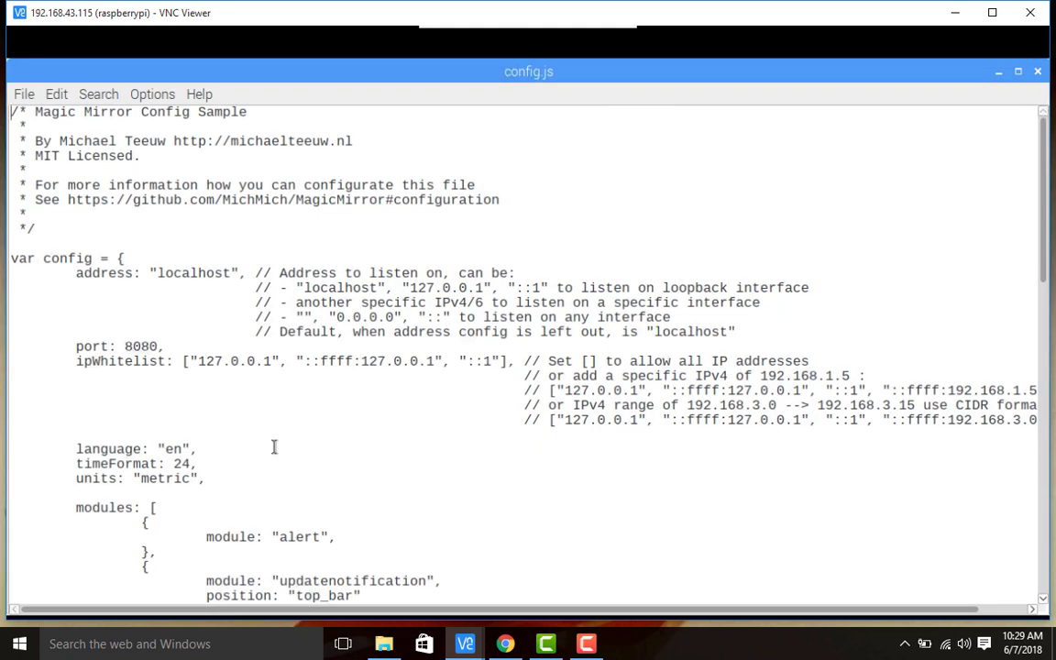
# Step: Skim the general settings and modules list in config.js and close the file
pyautogui.scroll(-5, 273, 444)
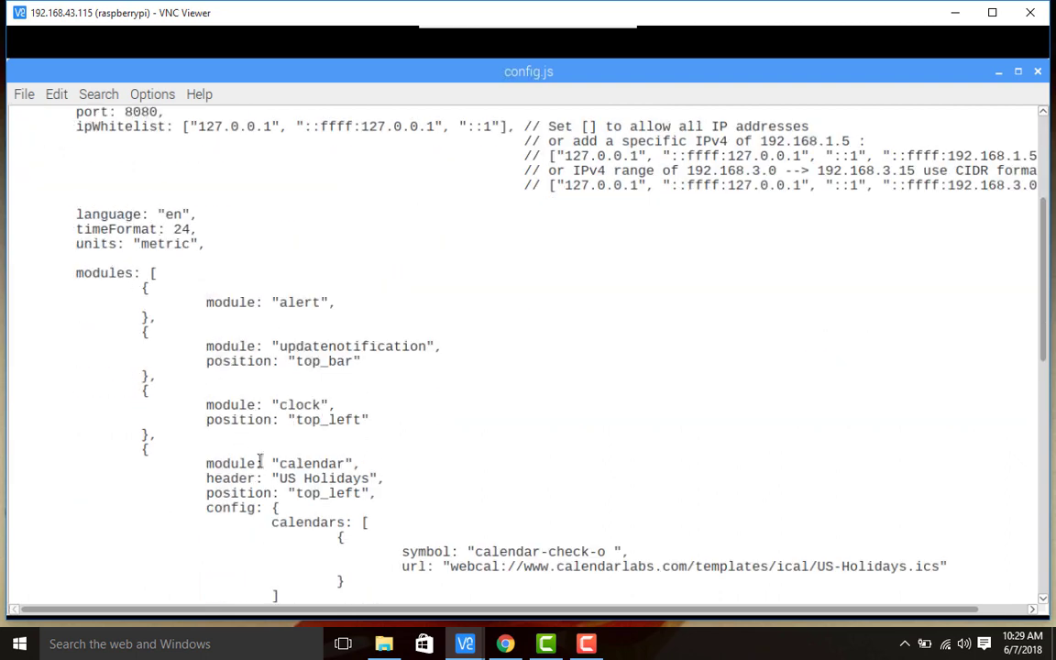
pyautogui.scroll(5, 360, 447)
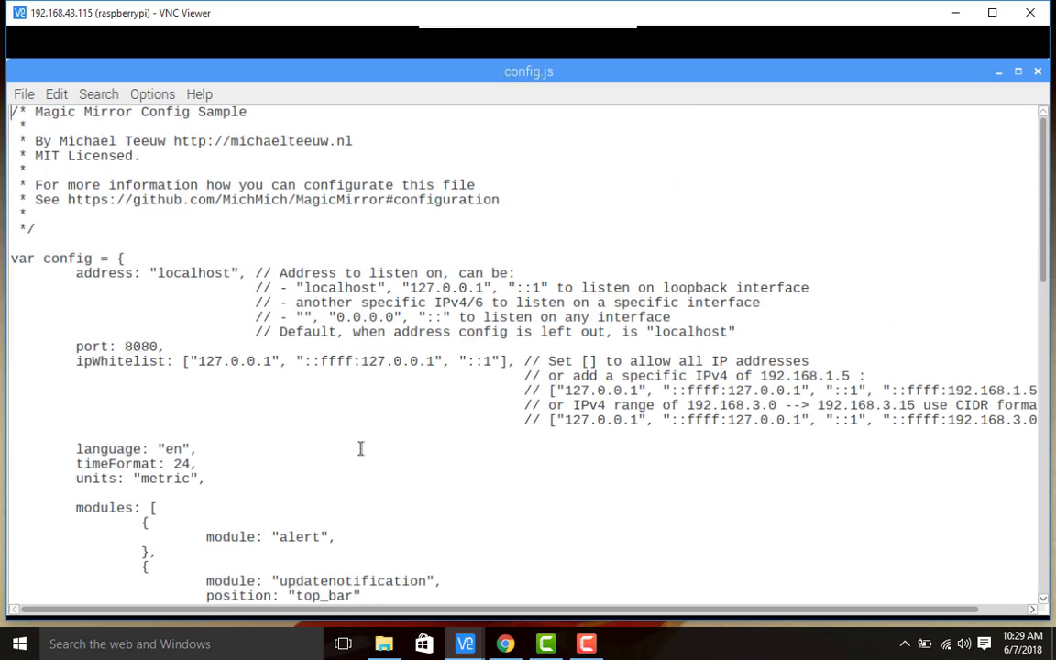
pyautogui.click(1037, 71)
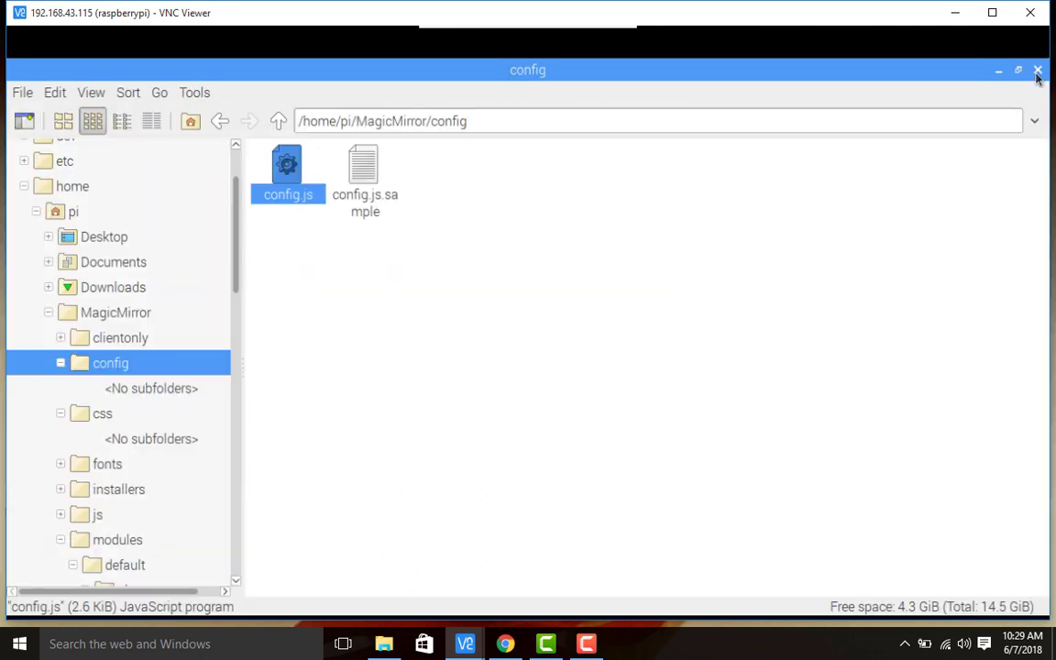
# Step: Review the npm start log in the MagicMirror terminal, and minimize the terminal and calendar.js windows to show the mirror display
pyautogui.hotkey('alt', 'Tab')
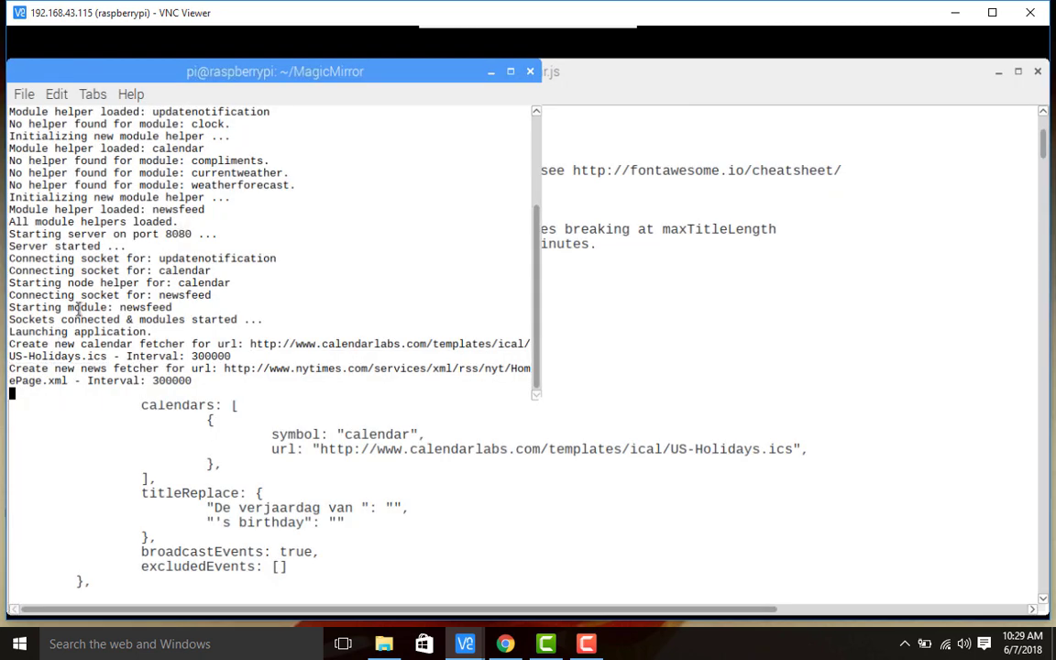
pyautogui.scroll(3, 73, 330)
pyautogui.scroll(1, 80, 310)
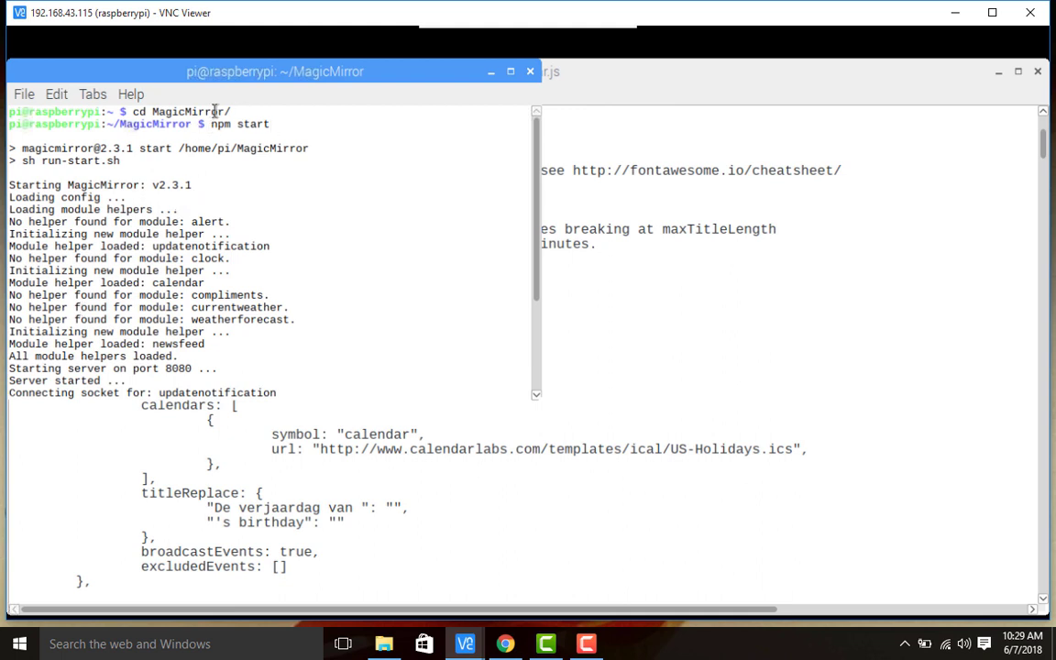
pyautogui.scroll(-4, 209, 207)
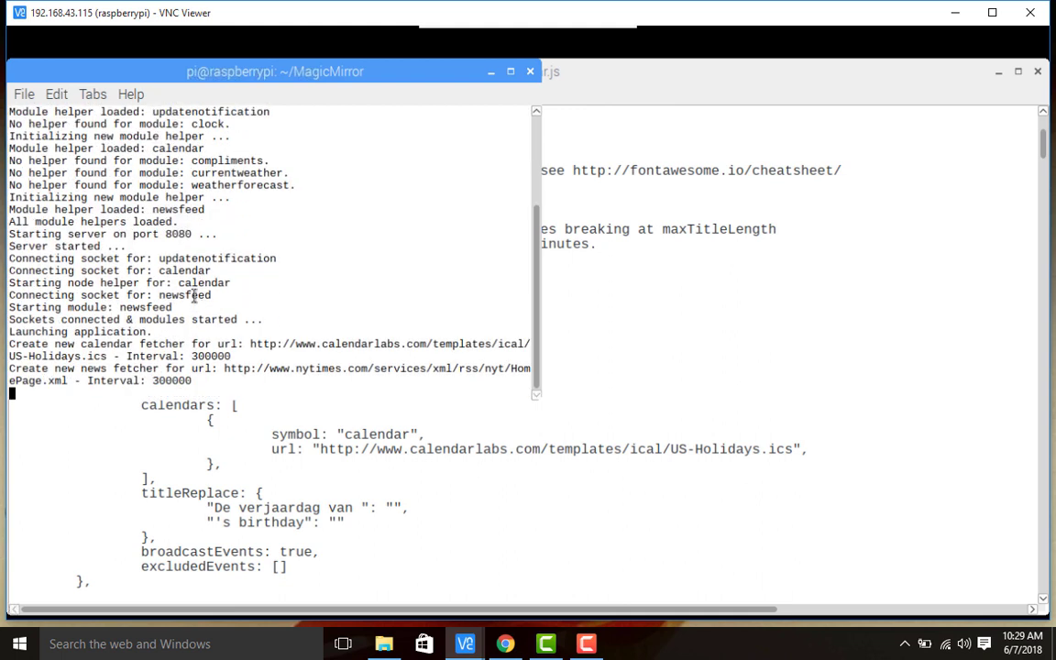
pyautogui.click(492, 72)
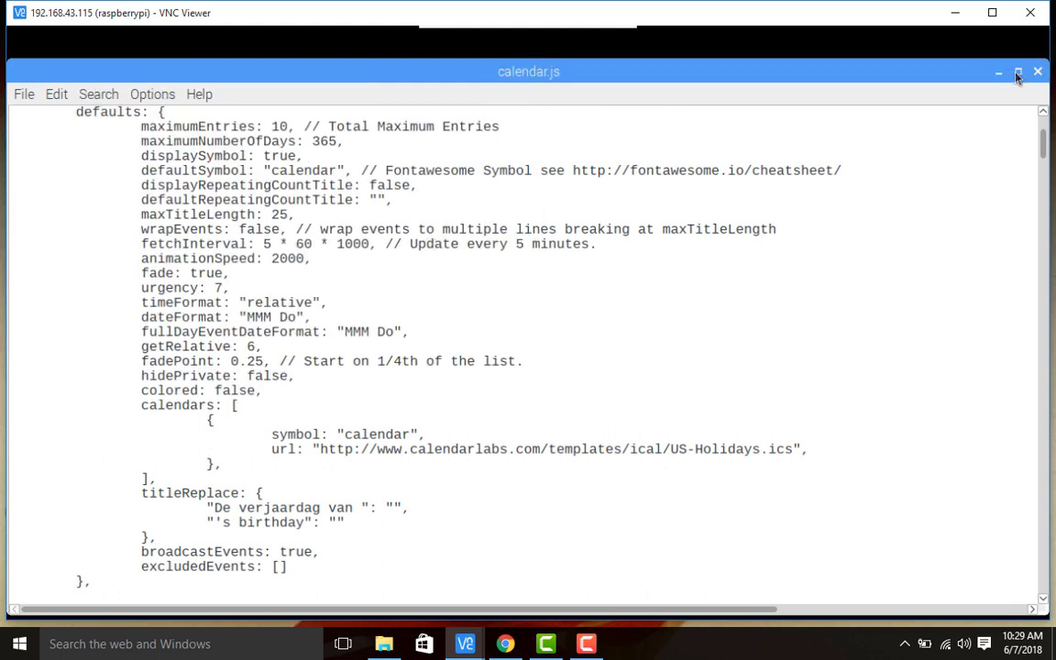
pyautogui.click(998, 72)
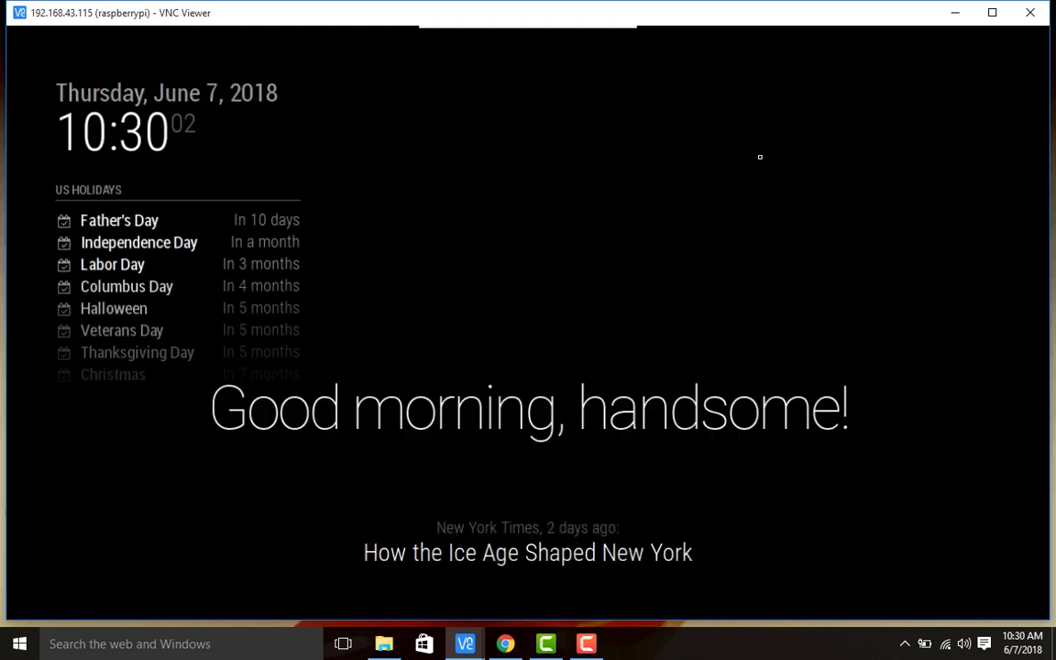